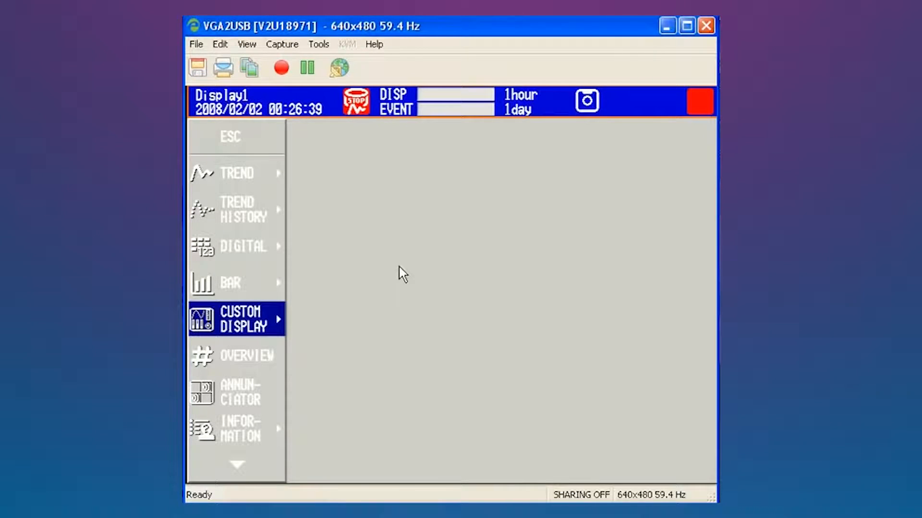
# Review the External 1 custom display's editing functions and highlight External18.CDC in the custom display load list.
pyautogui.press('Right')
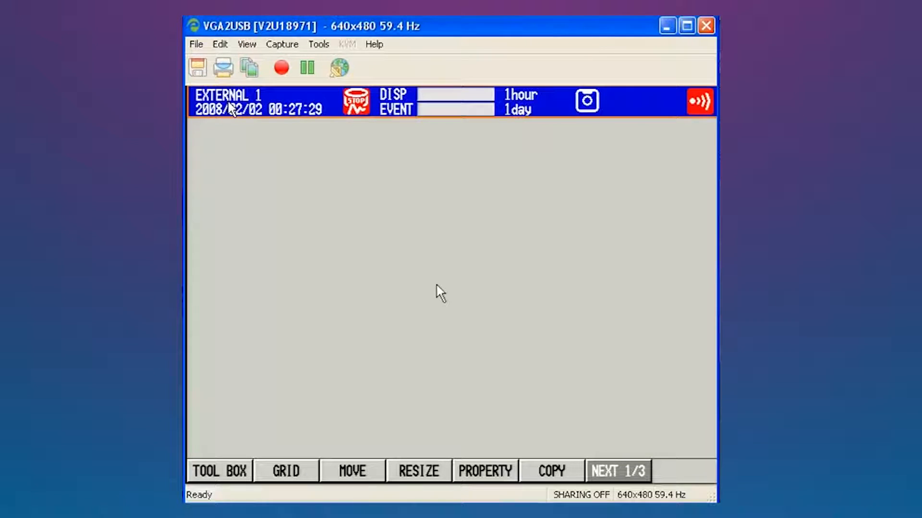
pyautogui.press('F7')
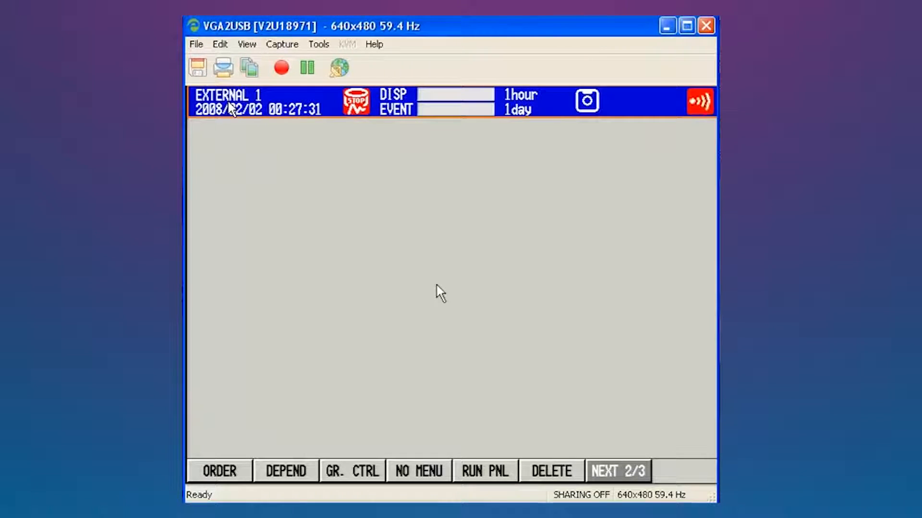
pyautogui.press('F7')
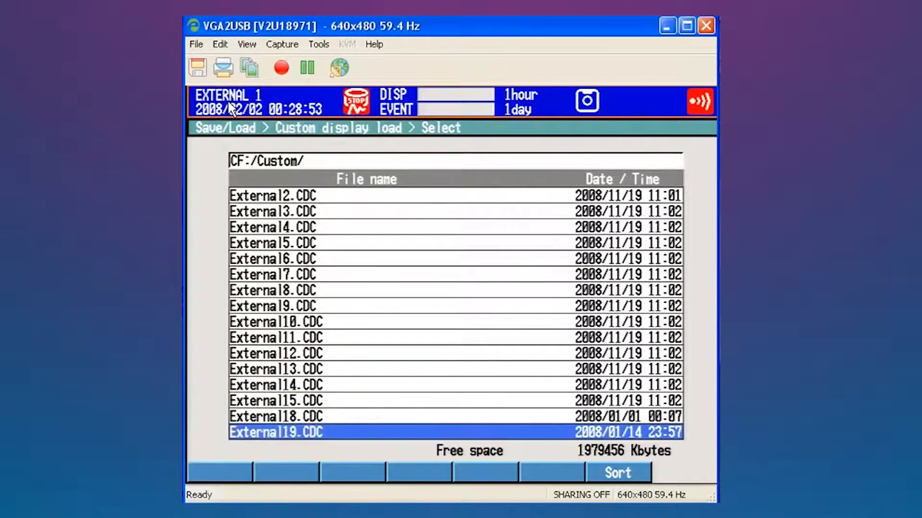
pyautogui.press('Up')
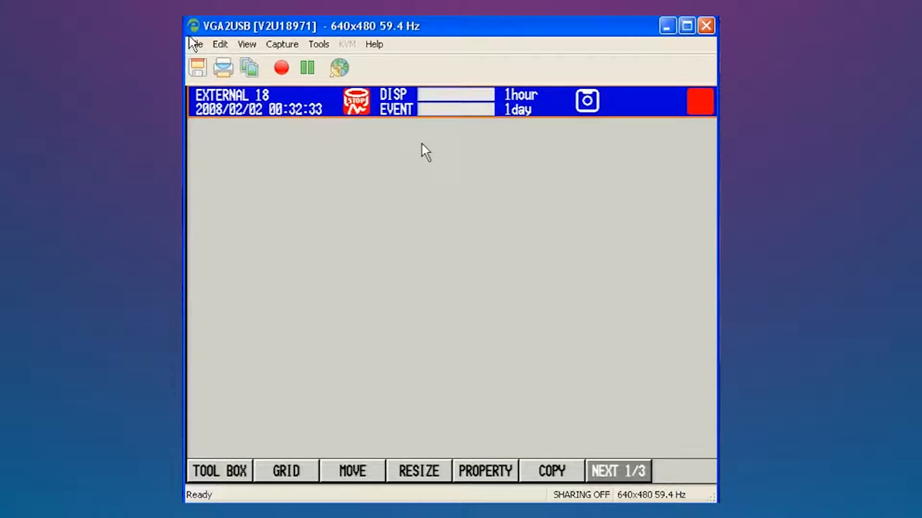
# Add a Digital component for channel 1 in the upper-left area of the blank External 18 display.
pyautogui.press('F7')
pyautogui.press('F1')
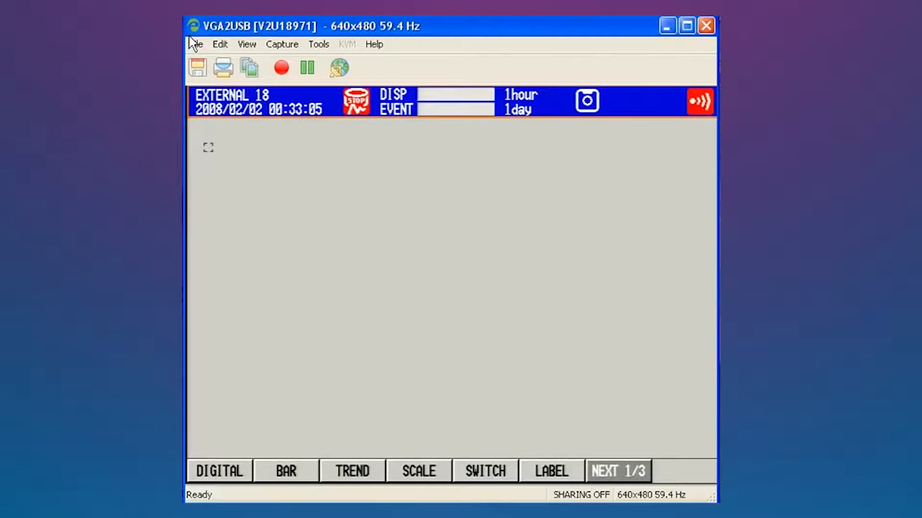
pyautogui.press('F1')
pyautogui.press('Down')
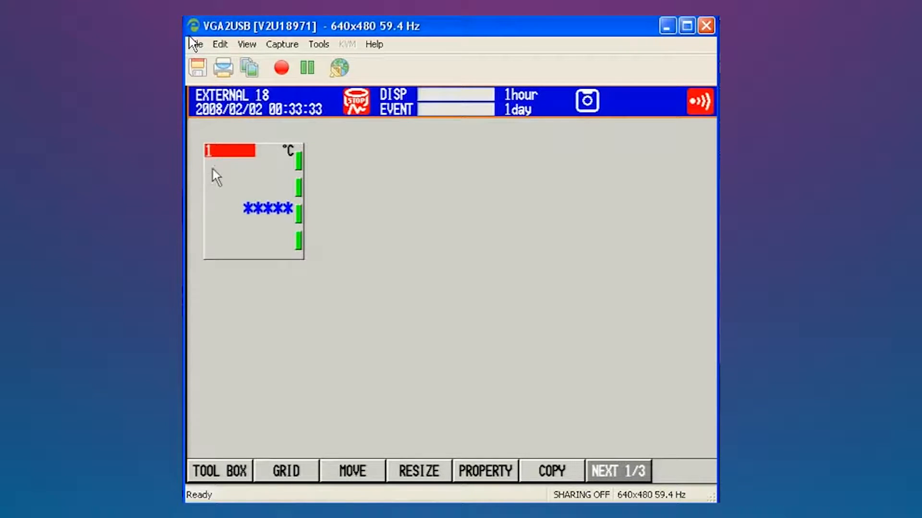
# Open the Digital component's properties and expand its detailed settings.
pyautogui.doubleClick(265, 192)
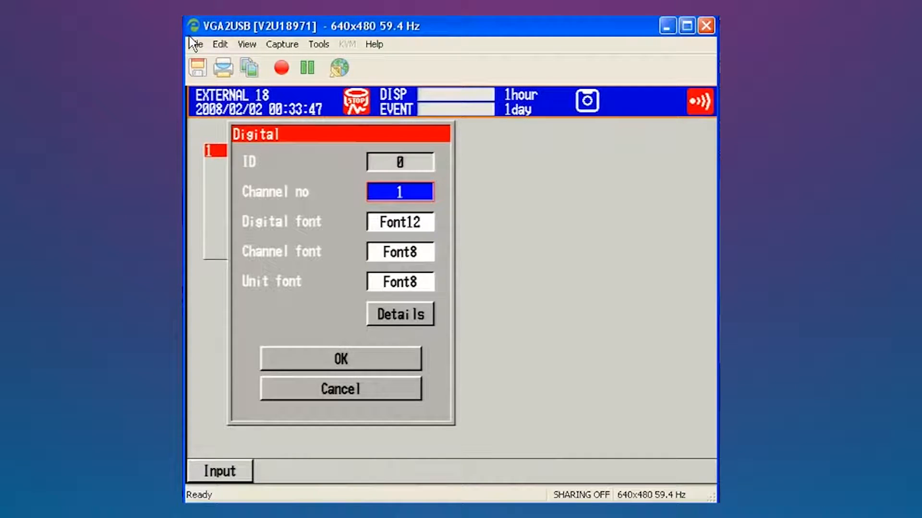
pyautogui.press('Down')
pyautogui.press('Down')
pyautogui.press('Down')
pyautogui.press('Down')
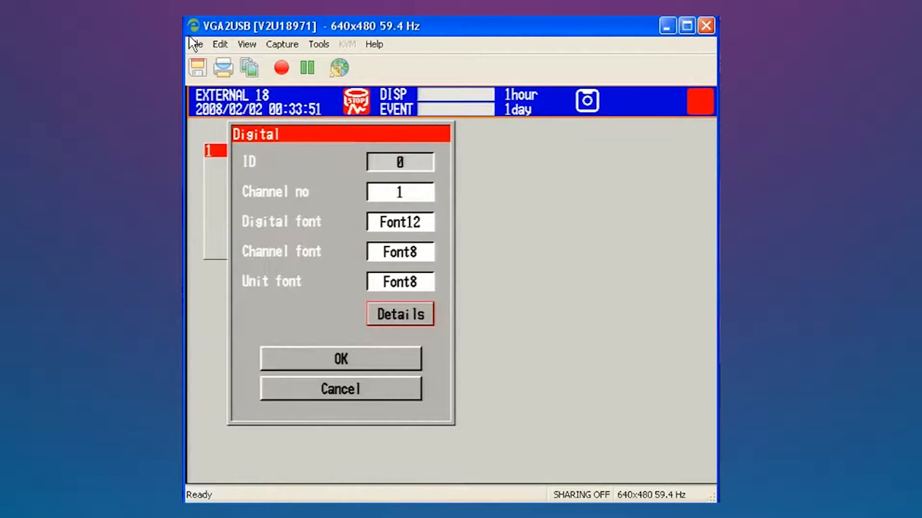
pyautogui.press('Return')
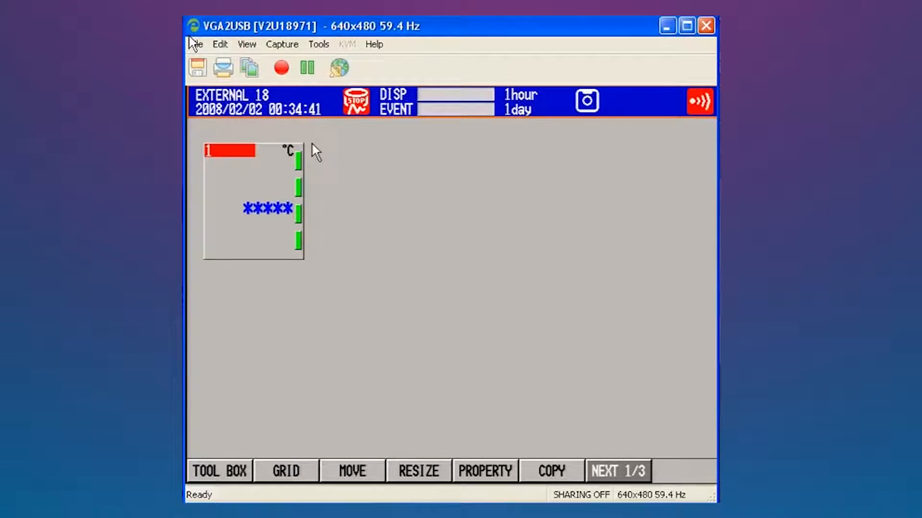
# Add a Bar component for channel 1 to the right of the Digital component, drawn at about the same size.
pyautogui.press('F1')
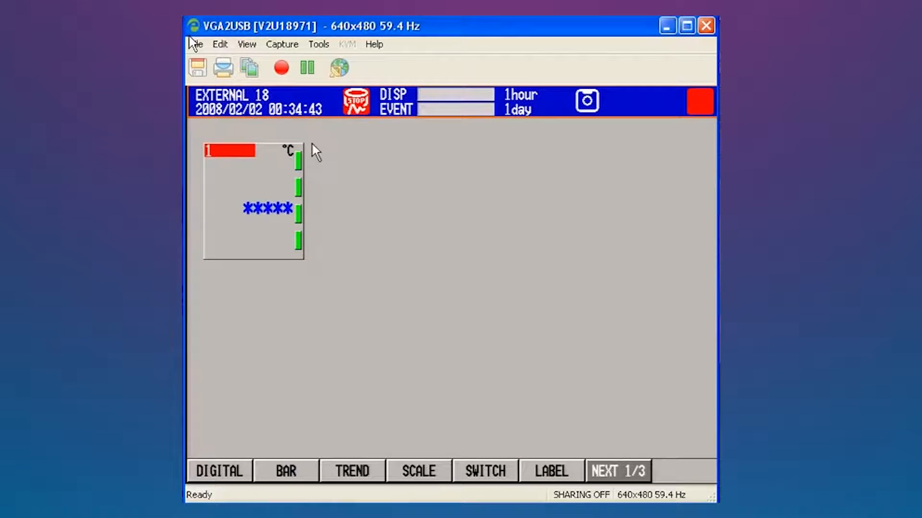
pyautogui.press('F2')
pyautogui.press('Down')
pyautogui.press('Down')
pyautogui.press('Down')
pyautogui.press('Down')
pyautogui.press('Down')
pyautogui.press('Down')
pyautogui.press('Down')
pyautogui.press('Down')
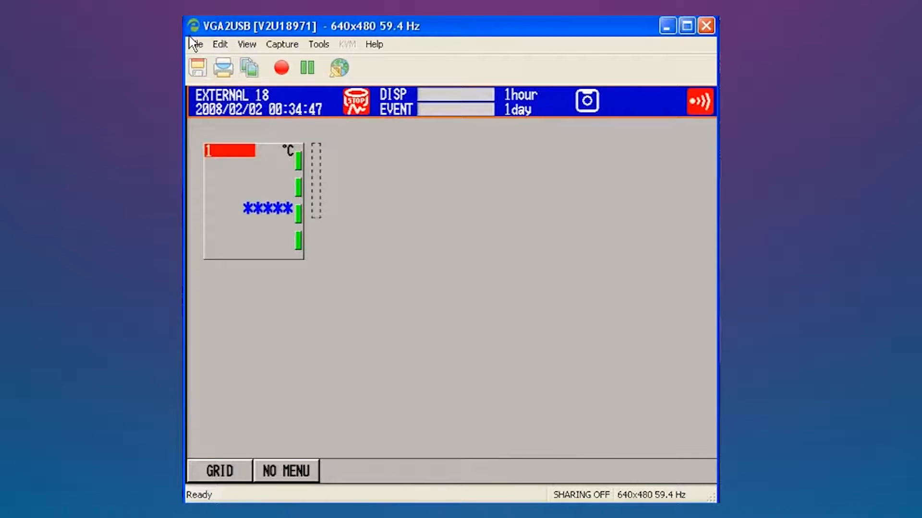
pyautogui.press('Down')
pyautogui.press('Down')
pyautogui.press('Down')
pyautogui.press('Down')
pyautogui.press('Right')
pyautogui.press('Right')
pyautogui.press('Right')
pyautogui.press('Right')
pyautogui.press('Right')
pyautogui.press('Right')
pyautogui.press('Right')
pyautogui.press('Right')
pyautogui.press('Right')
pyautogui.press('Return')
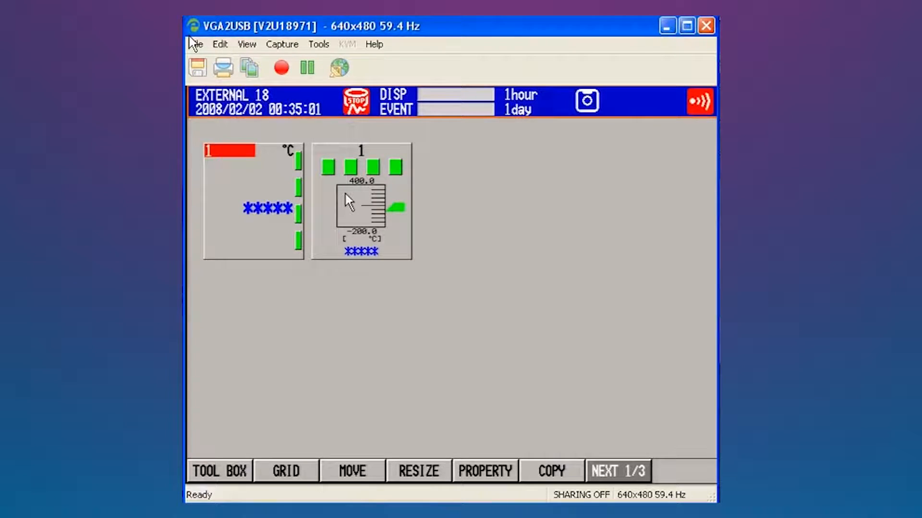
# Move the Bar component directly below the Digital component, aligned with its left edge.
pyautogui.press('F3')
pyautogui.press('Down')
pyautogui.press('Down')
pyautogui.press('Down')
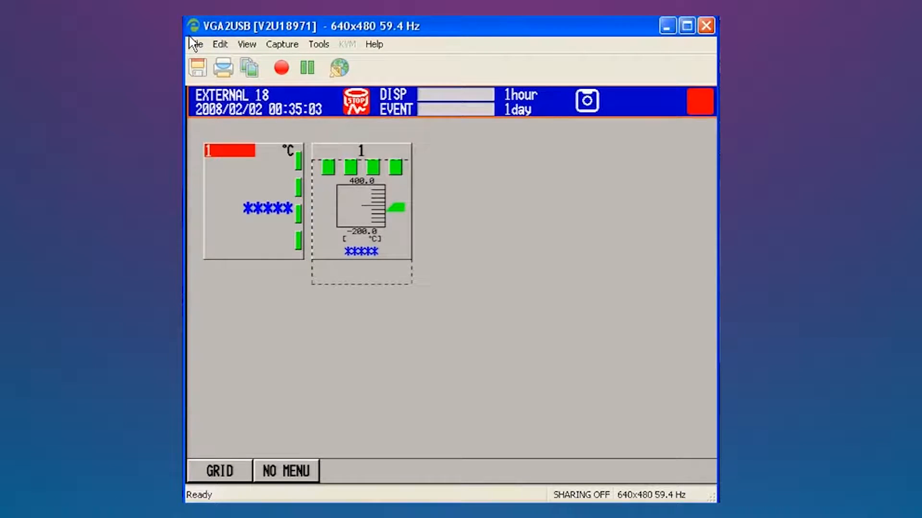
pyautogui.press('Down')
pyautogui.press('Down')
pyautogui.press('Down')
pyautogui.press('Down')
pyautogui.press('Down')
pyautogui.press('Down')
pyautogui.press('Down')
pyautogui.press('Down')
pyautogui.press('Down')
pyautogui.press('Down')
pyautogui.press('Left')
pyautogui.press('Left')
pyautogui.press('Left')
pyautogui.press('Left')
pyautogui.press('Left')
pyautogui.press('Left')
pyautogui.press('Left')
pyautogui.press('Left')
pyautogui.press('Left')
pyautogui.press('Left')
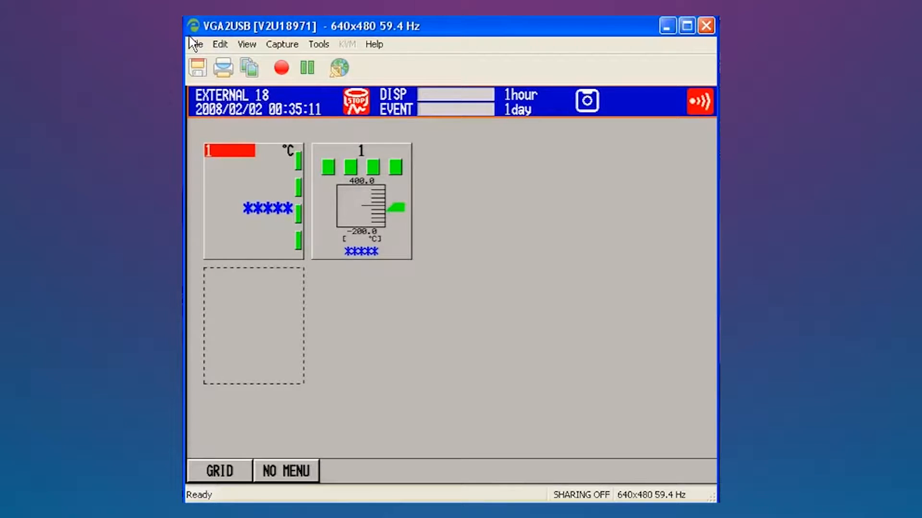
pyautogui.press('Return')
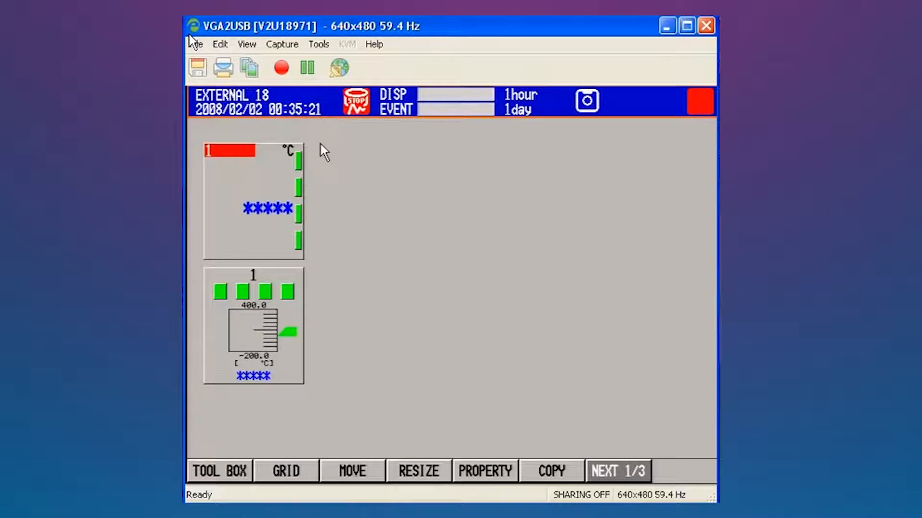
# Add a Switch component to the right of the Digital component and set its style to Power.
pyautogui.press('F1')
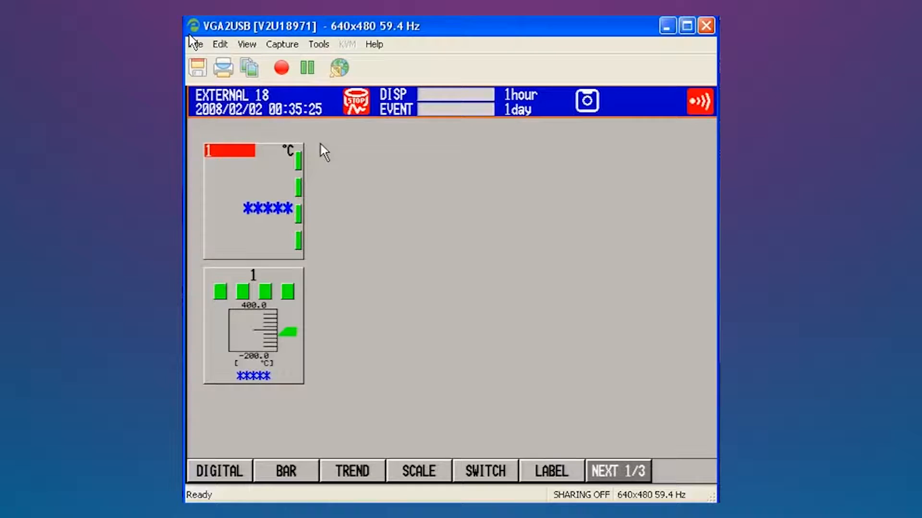
pyautogui.press('F3')
pyautogui.press('Down')
pyautogui.press('Down')
pyautogui.press('Down')
pyautogui.press('Down')
pyautogui.press('Down')
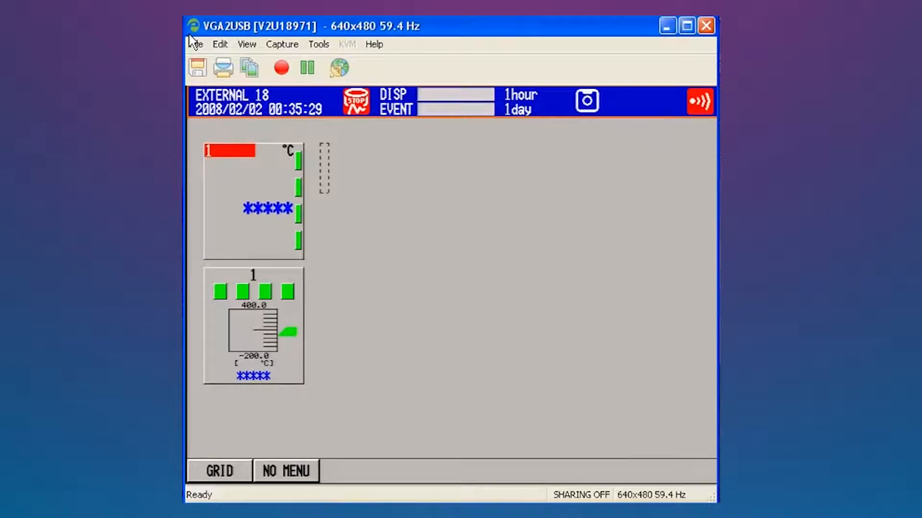
pyautogui.press('Down')
pyautogui.press('Right')
pyautogui.press('Right')
pyautogui.press('Right')
pyautogui.press('Right')
pyautogui.press('Right')
pyautogui.press('Right')
pyautogui.press('Right')
pyautogui.press('Right')
pyautogui.press('Right')
pyautogui.press('Right')
pyautogui.press('Right')
pyautogui.press('Return')
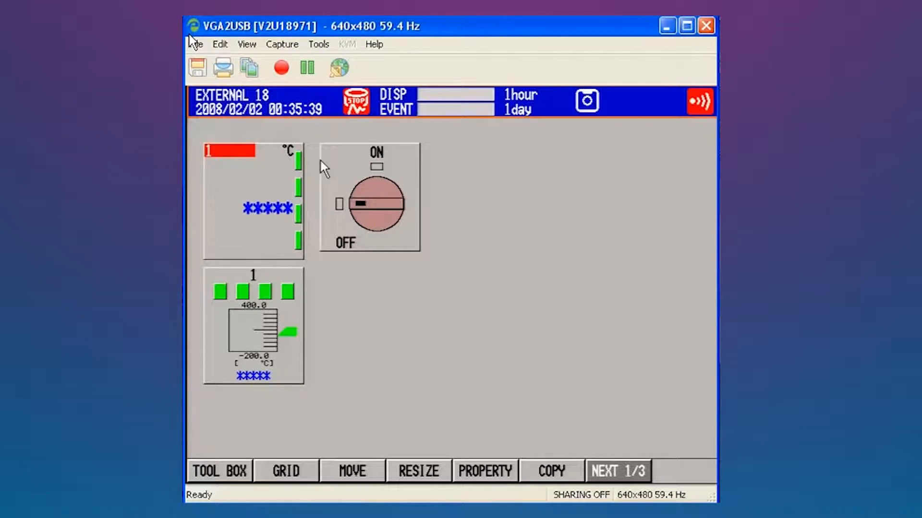
pyautogui.doubleClick(354, 180)
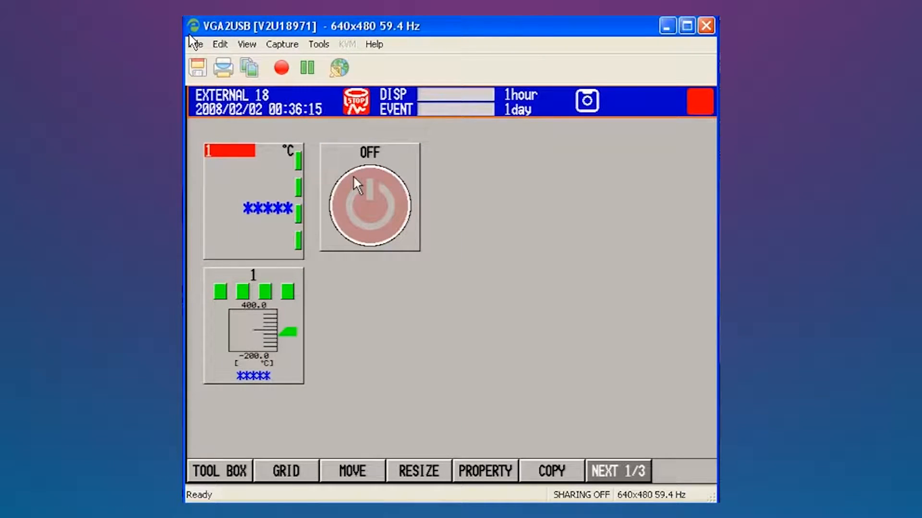
# Examine the switch's property pages, including its detailed color, string and frame settings and the event level switch options.
pyautogui.click(358, 185)
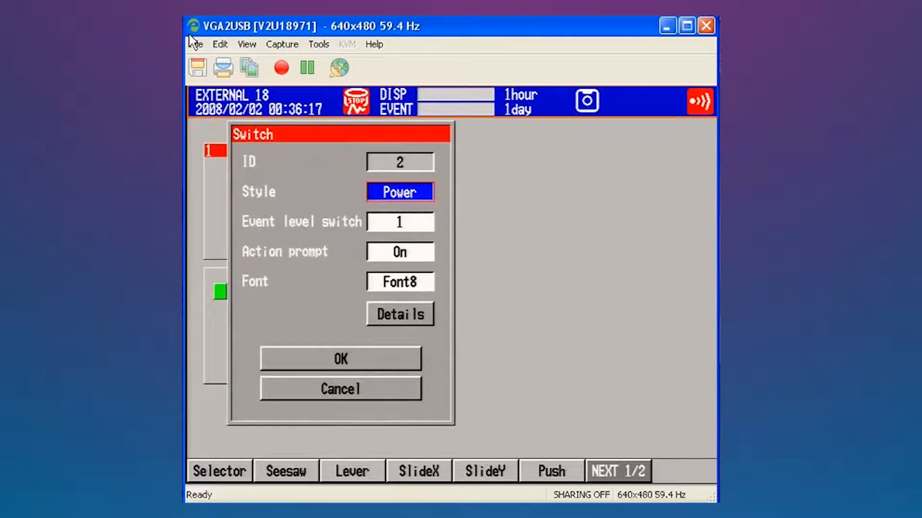
pyautogui.press('Down')
pyautogui.press('Down')
pyautogui.press('Down')
pyautogui.press('Down')
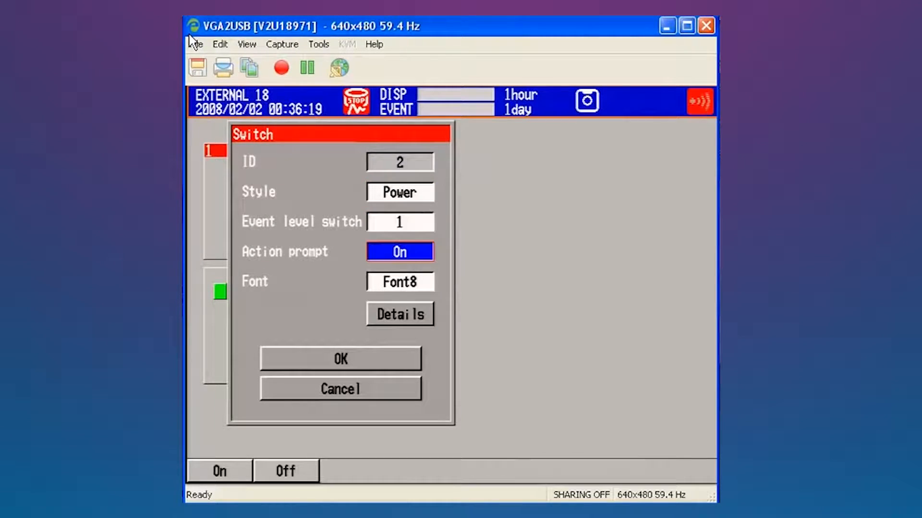
pyautogui.press('Down')
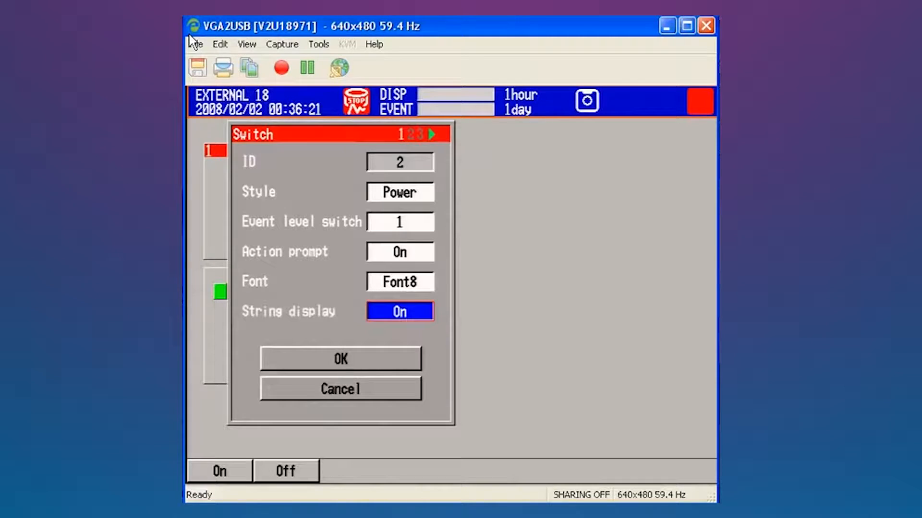
pyautogui.press('Down')
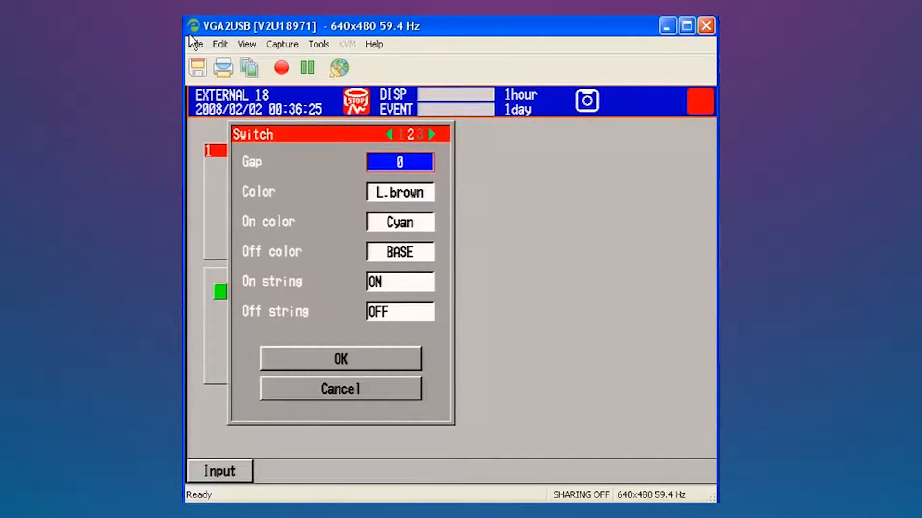
pyautogui.press('Right')
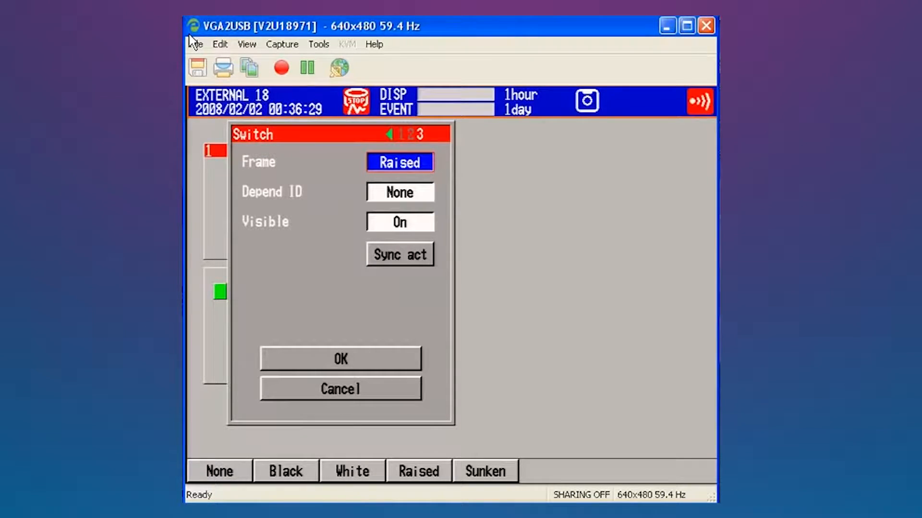
pyautogui.press('Left')
pyautogui.press('Left')
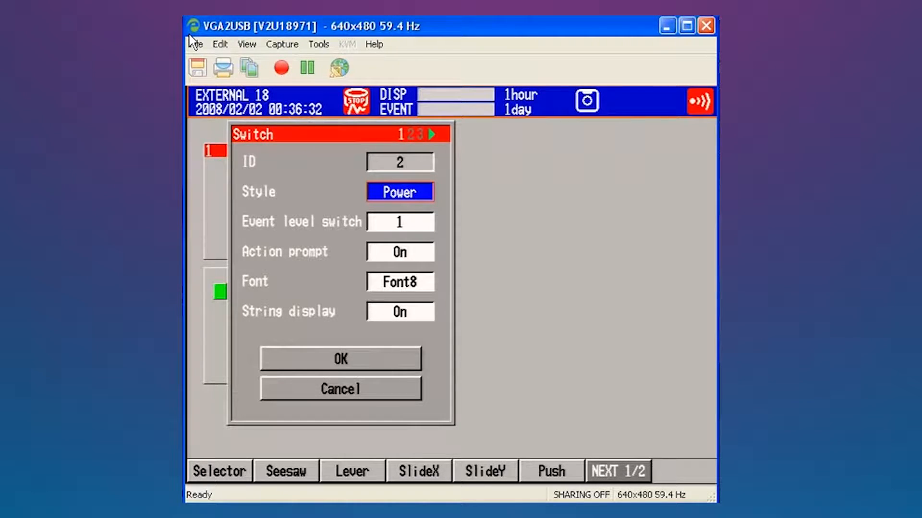
pyautogui.press('Down')
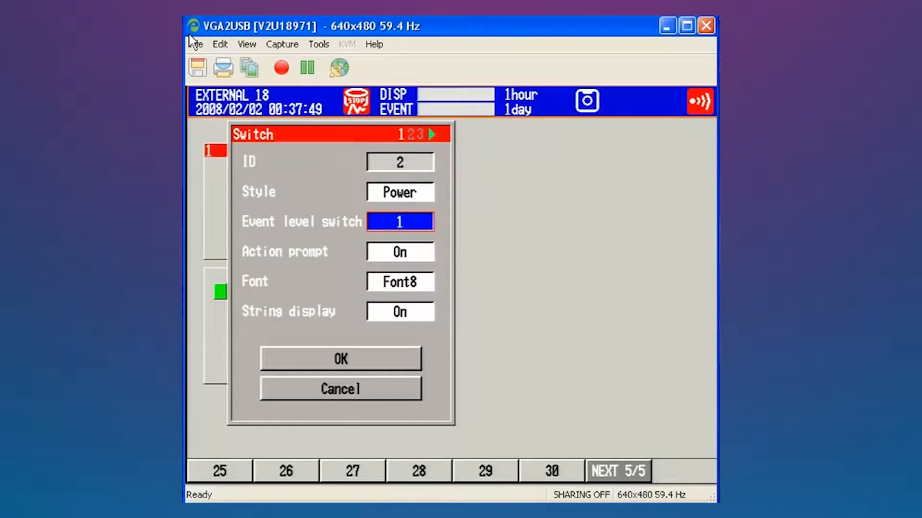
pyautogui.press('Return')
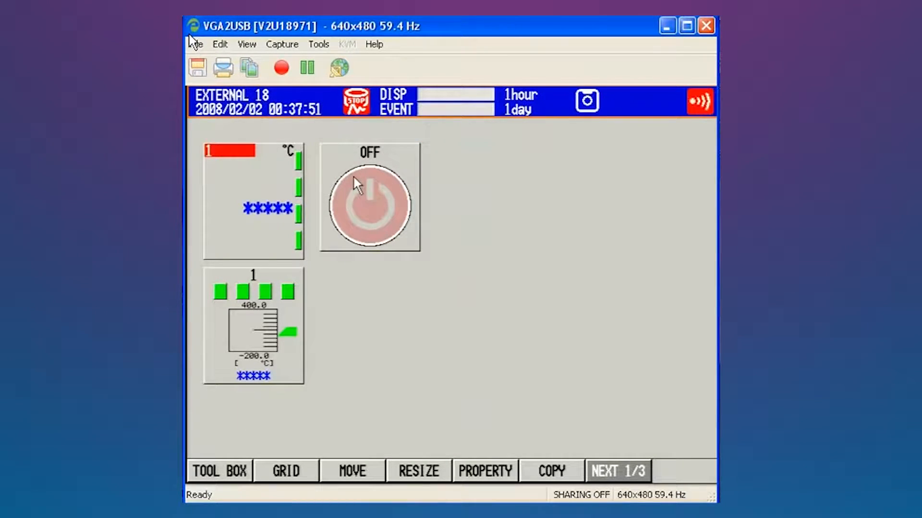
# Add a BMP component below the power switch, slightly wider than the switch, and open its properties.
pyautogui.press('F1')
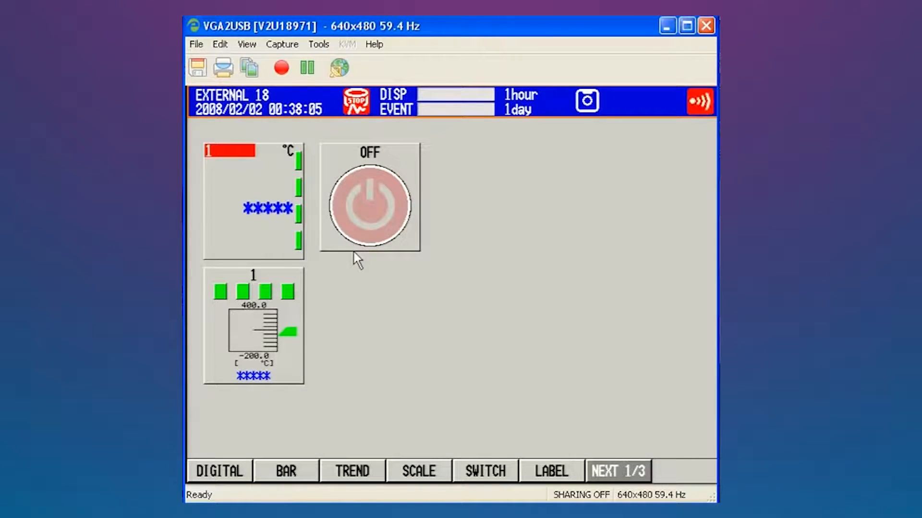
pyautogui.click(586, 472)
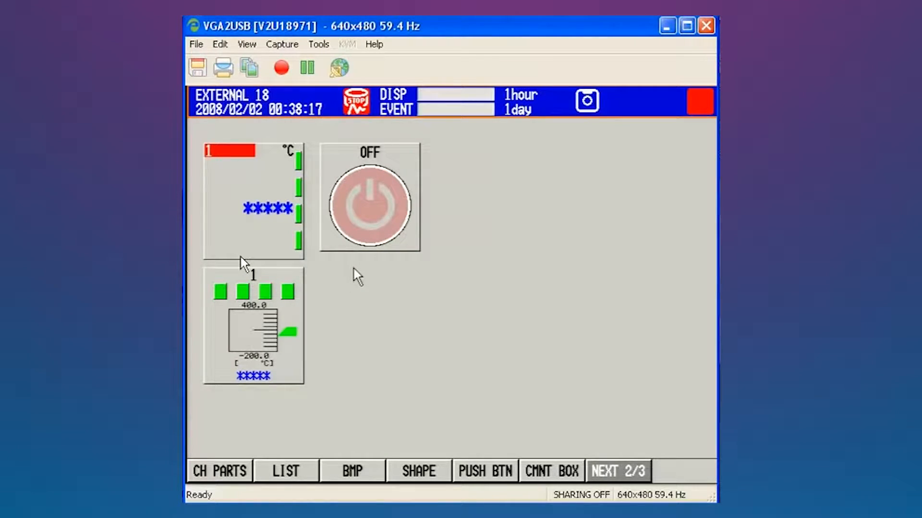
pyautogui.press('F1')
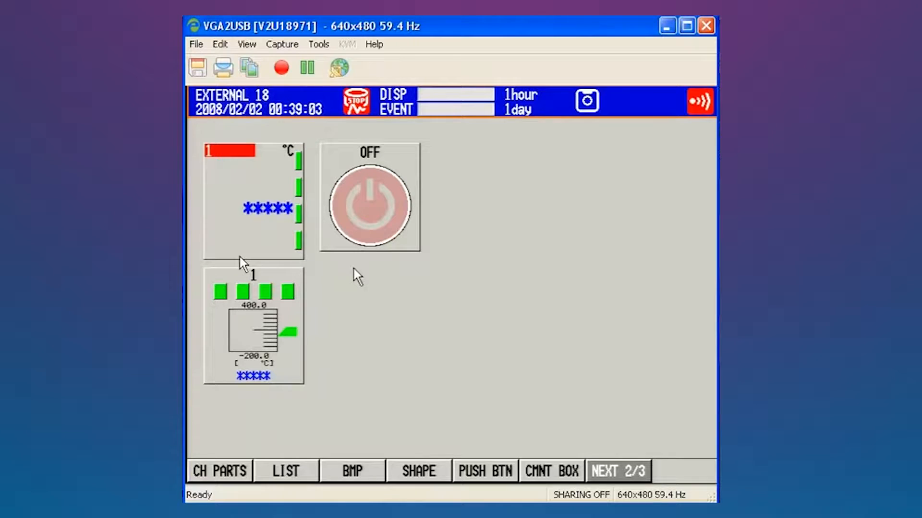
pyautogui.click(320, 277)
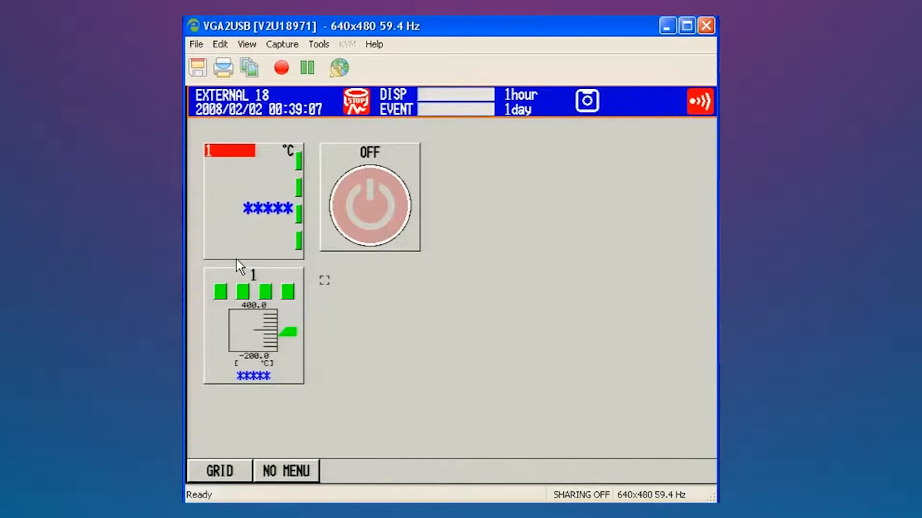
pyautogui.press('Down')
pyautogui.press('Down')
pyautogui.press('Down')
pyautogui.press('Down')
pyautogui.press('Down')
pyautogui.press('Down')
pyautogui.press('Down')
pyautogui.press('Down')
pyautogui.press('Right')
pyautogui.press('Right')
pyautogui.press('Right')
pyautogui.press('Right')
pyautogui.press('Right')
pyautogui.press('Right')
pyautogui.press('Right')
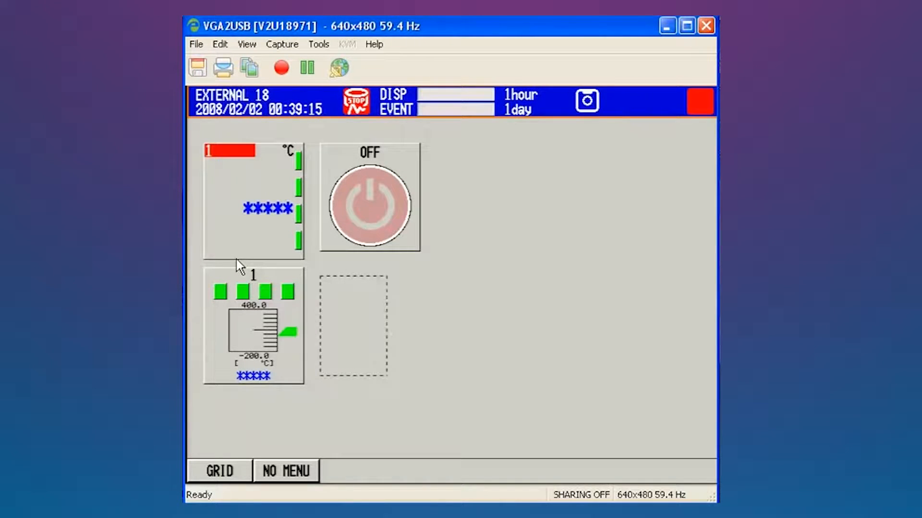
pyautogui.press('Right')
pyautogui.press('Right')
pyautogui.press('Right')
pyautogui.press('Right')
pyautogui.press('Right')
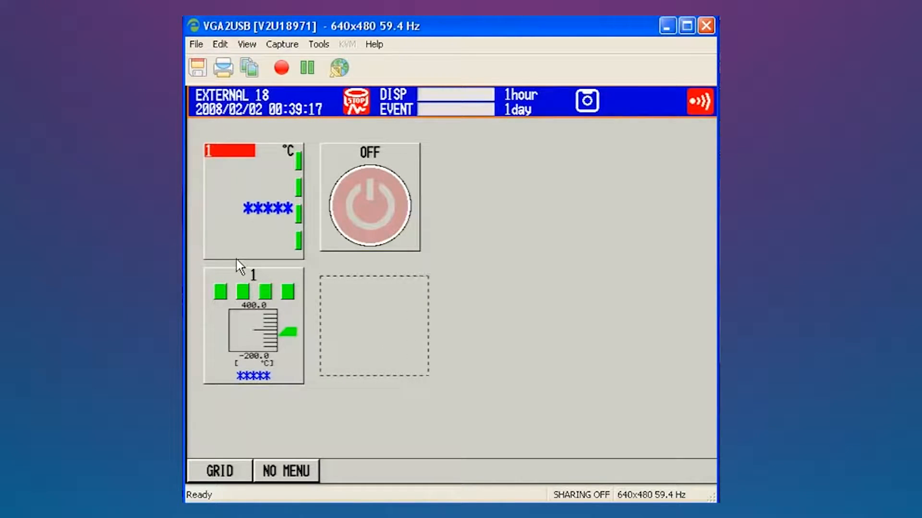
pyautogui.press('Return')
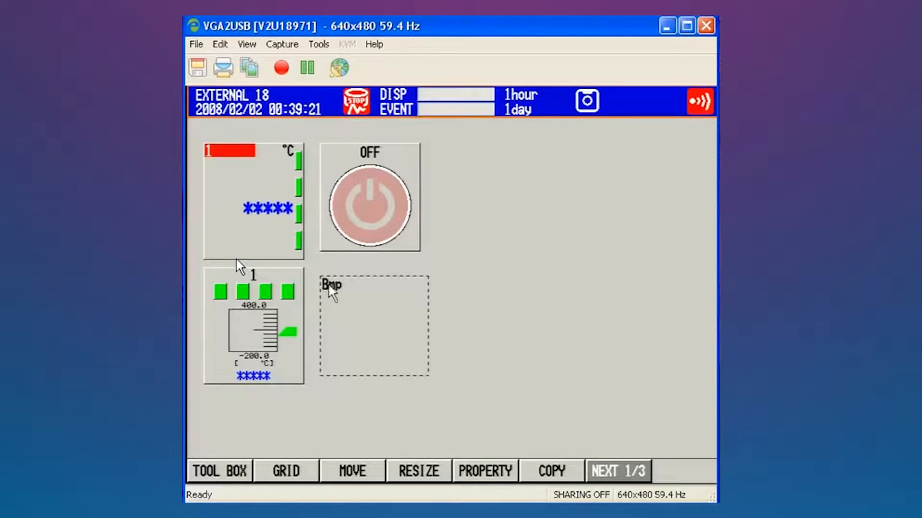
pyautogui.press('F5')
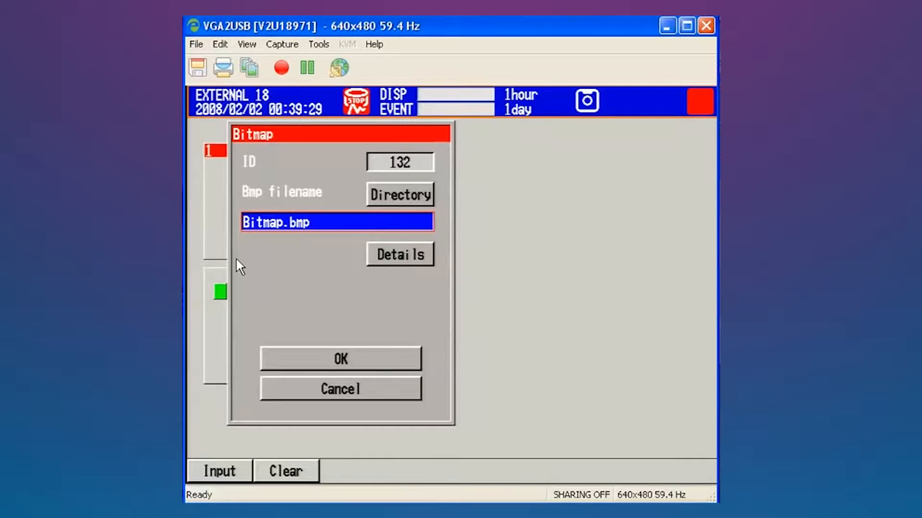
# Set the Bitmap component's file name to P1.bmp and accept its properties.
pyautogui.press('Return')
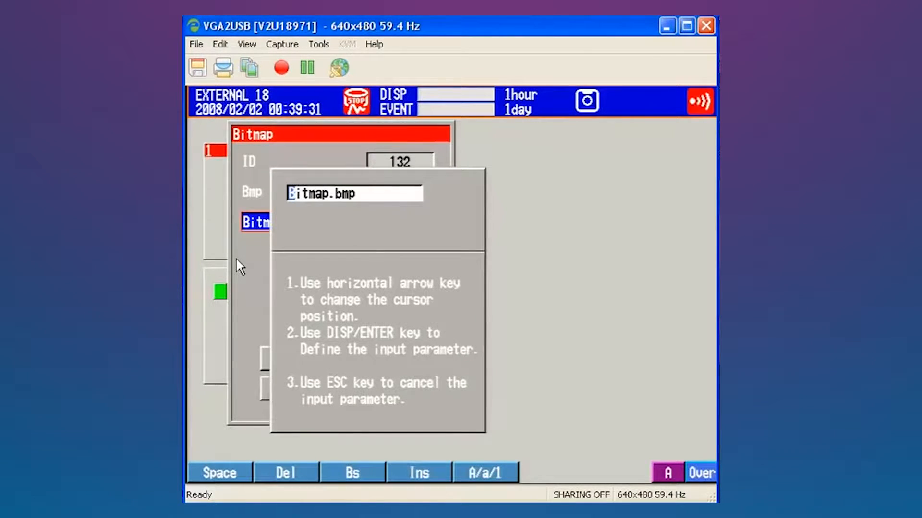
pyautogui.write('P')
pyautogui.press('Right')
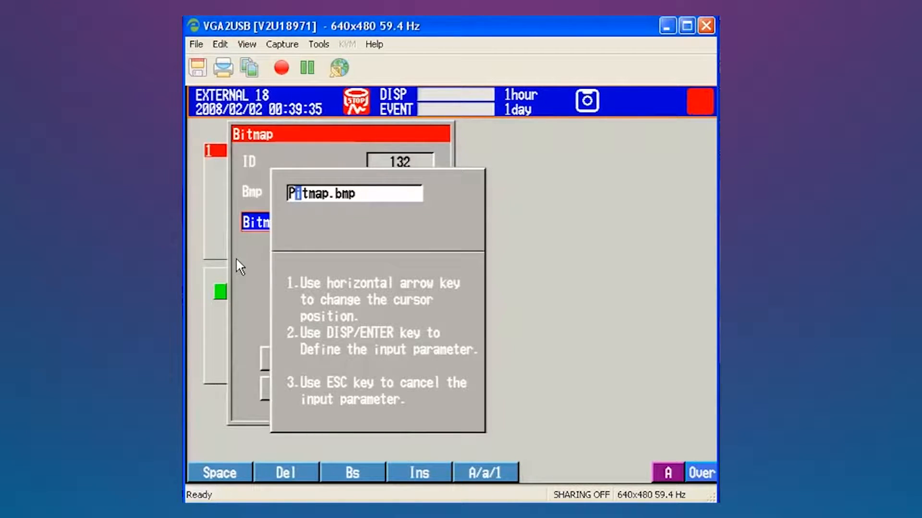
pyautogui.write('B')
pyautogui.press('F5')
pyautogui.press('F5')
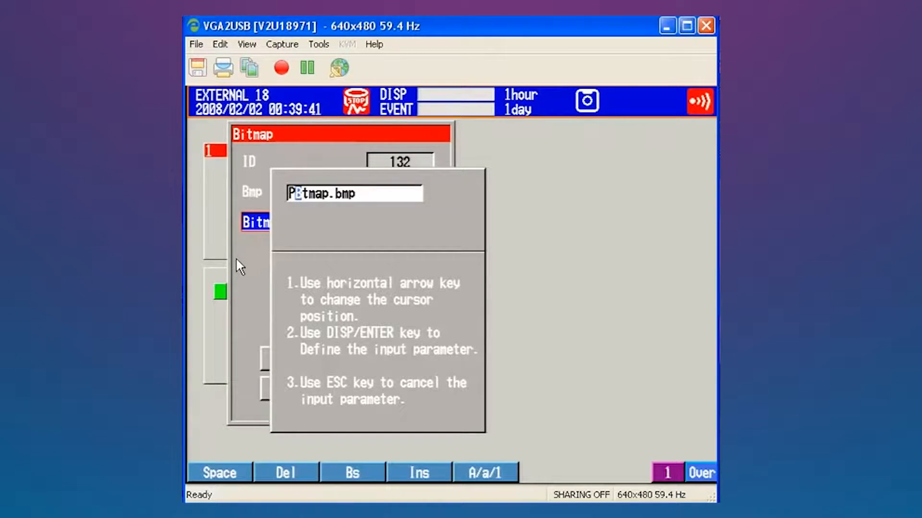
pyautogui.write('1')
pyautogui.press('F2')
pyautogui.press('F2')
pyautogui.press('F2')
pyautogui.press('F2')
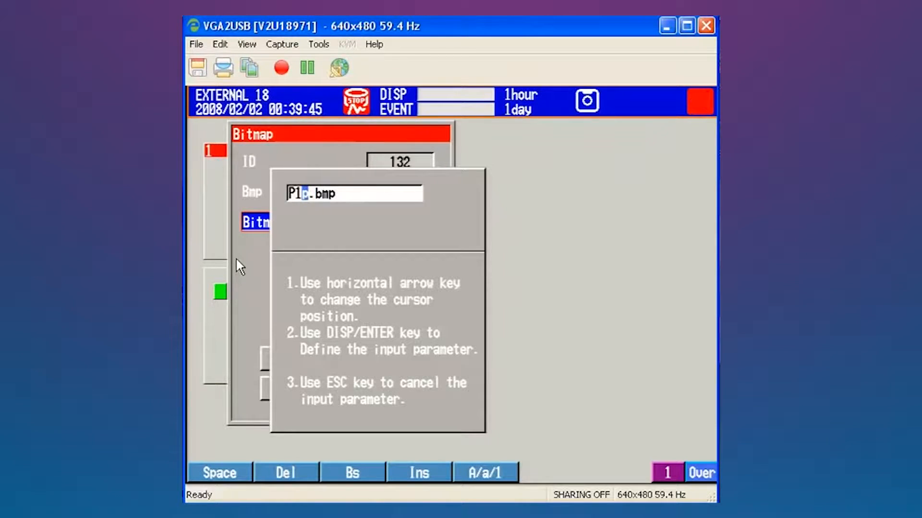
pyautogui.press('Return')
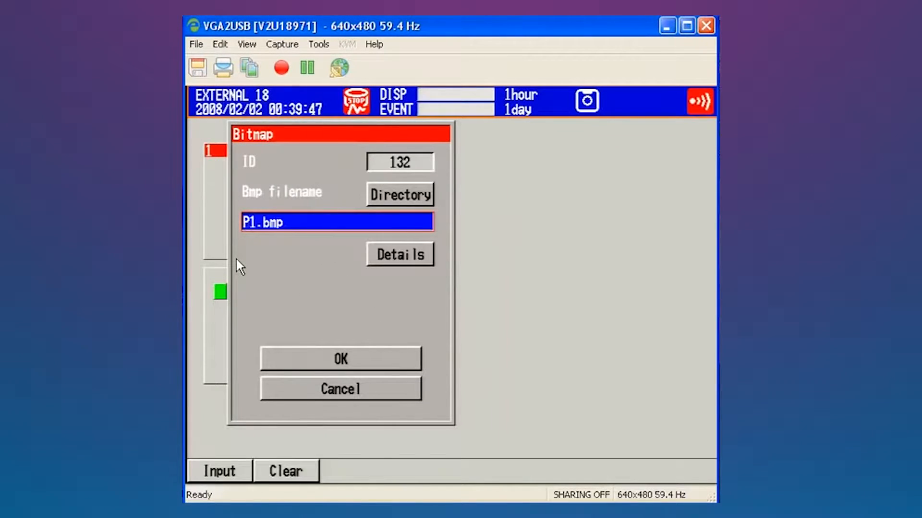
pyautogui.press('Down')
pyautogui.press('Down')
pyautogui.press('Return')
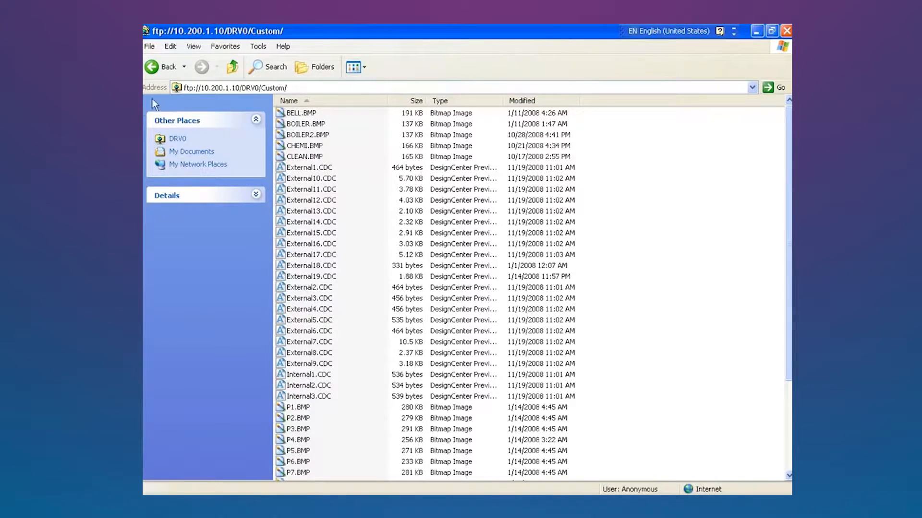
# Close the view of the recorder's Custom folder and review the component types in the tool box, including the Shape options.
pyautogui.click(756, 30)
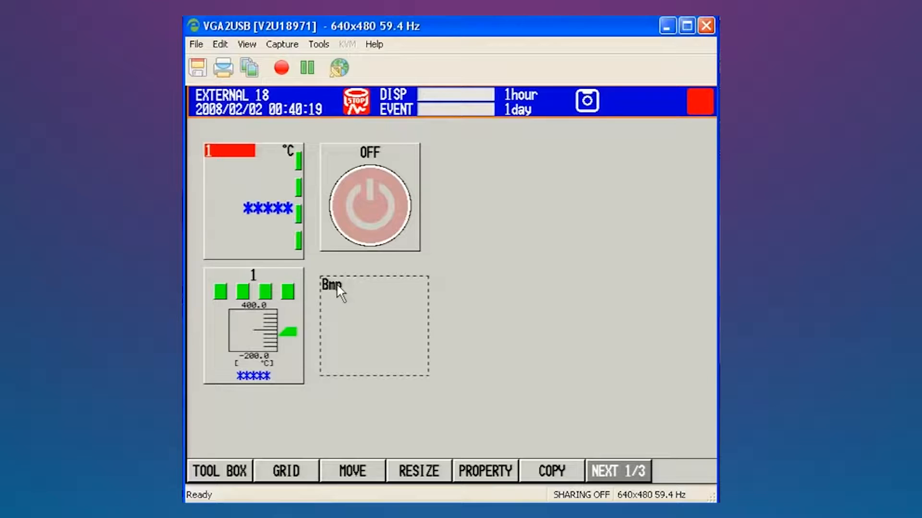
pyautogui.press('F1')
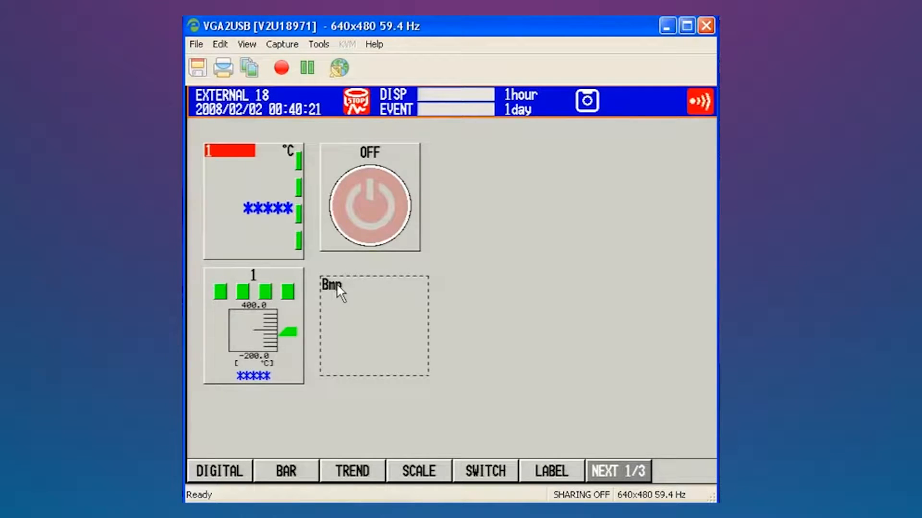
pyautogui.press('F7')
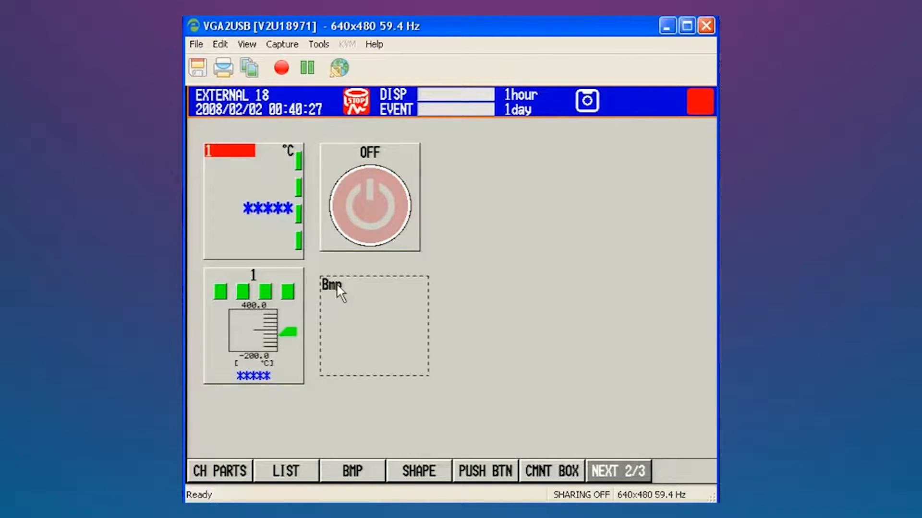
pyautogui.press('F4')
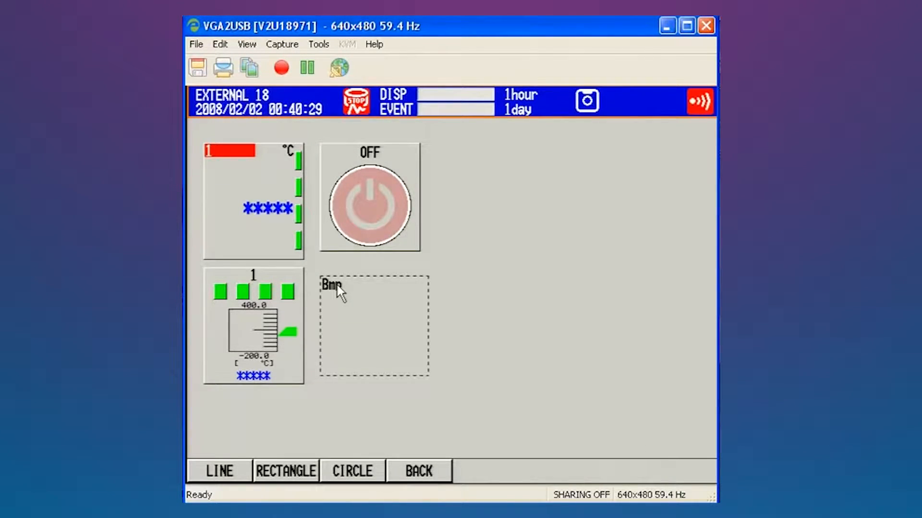
pyautogui.press('F4')
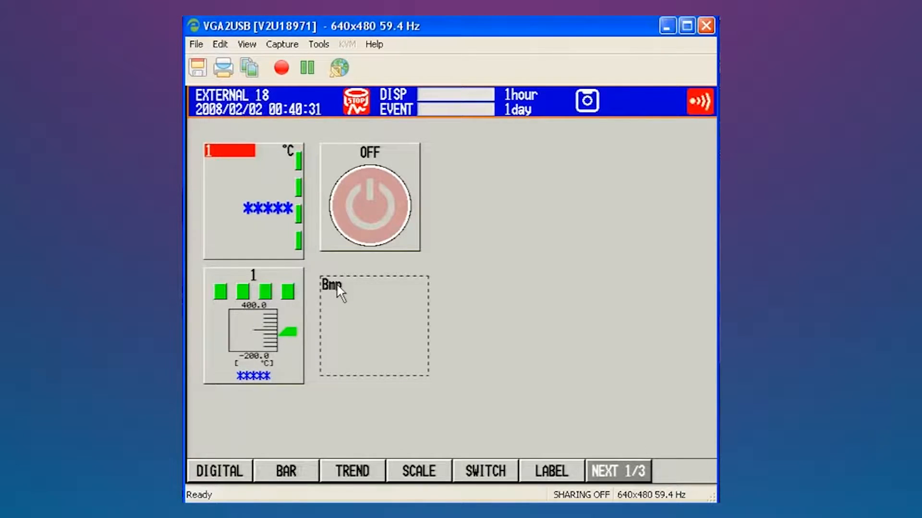
pyautogui.press('F7')
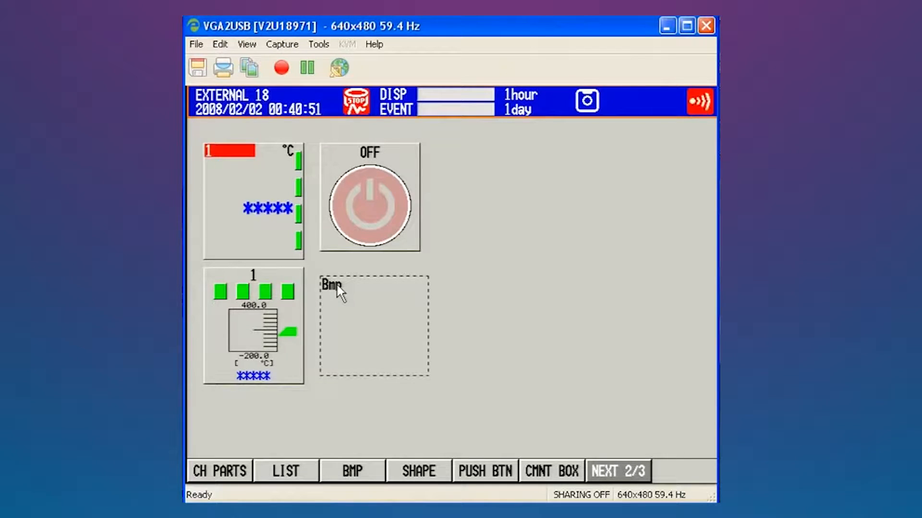
# Add a COMM IN component beside the power switch on its right, aligned with the switch's upper edge.
pyautogui.press('F7')
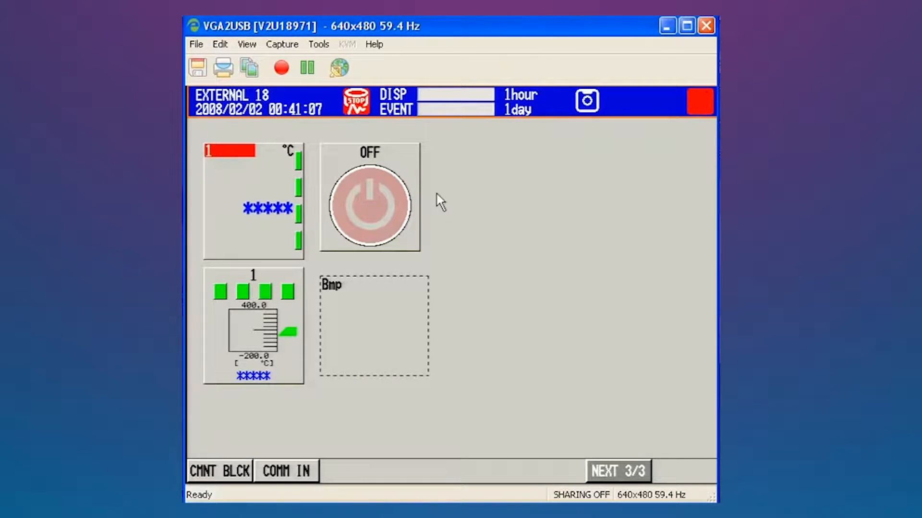
pyautogui.click(437, 145)
pyautogui.press('Down')
pyautogui.press('Down')
pyautogui.press('Down')
pyautogui.press('Down')
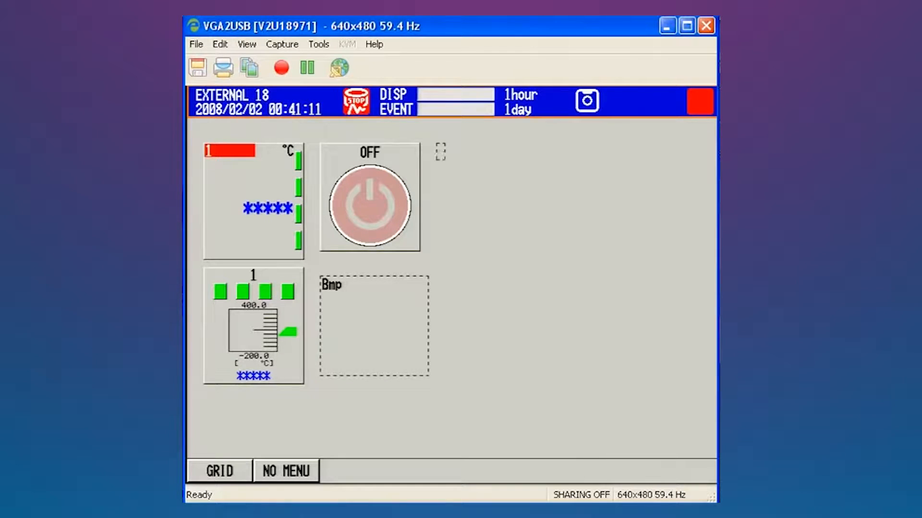
pyautogui.press('Right')
pyautogui.press('Right')
pyautogui.press('Right')
pyautogui.press('Right')
pyautogui.press('Right')
pyautogui.press('Right')
pyautogui.press('Right')
pyautogui.press('Right')
pyautogui.press('Right')
pyautogui.press('Right')
pyautogui.press('Right')
pyautogui.press('Right')
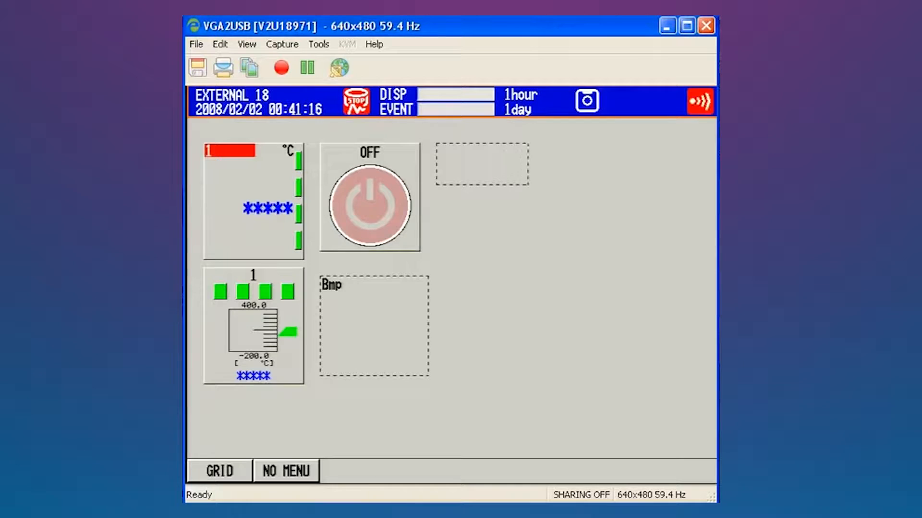
pyautogui.press('Return')
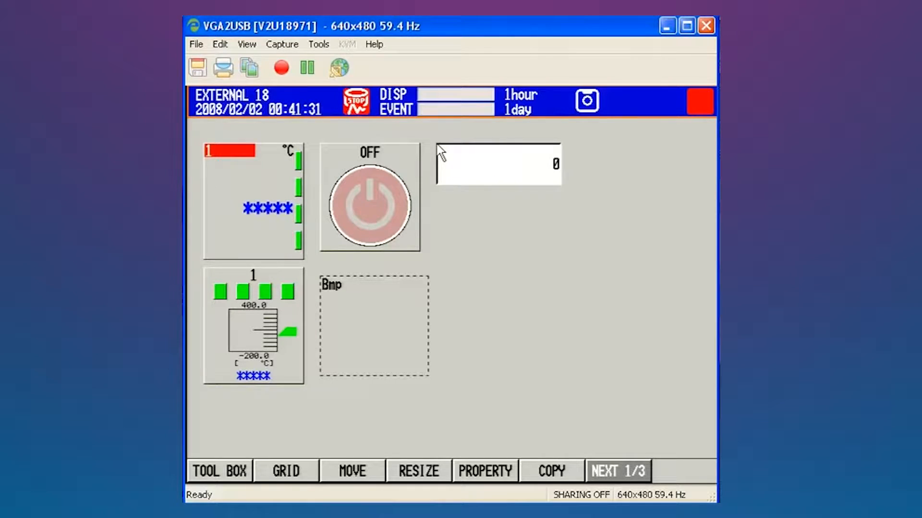
# Review the COMM IN component's data number, minimum, maximum and font properties, check the further builder commands, and leave the menu.
pyautogui.click(462, 152)
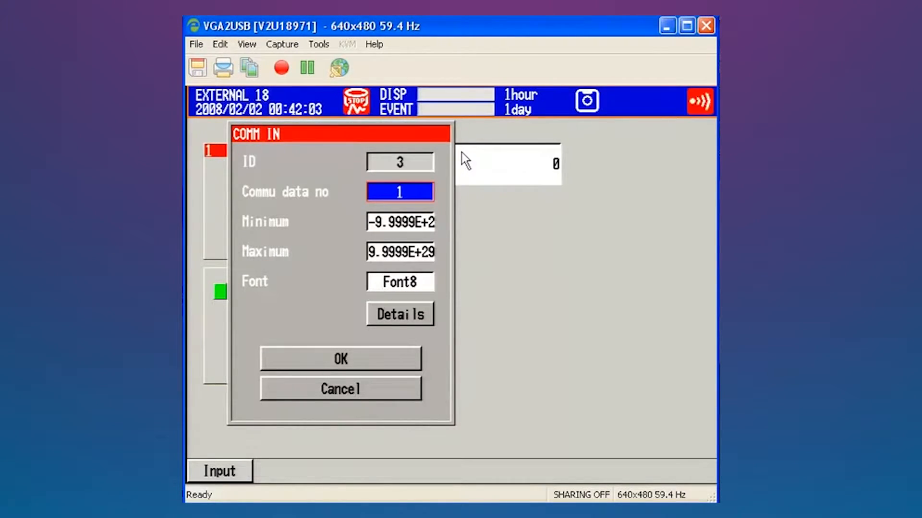
pyautogui.press('Down')
pyautogui.press('Down')
pyautogui.press('Down')
pyautogui.press('Down')
pyautogui.press('Down')
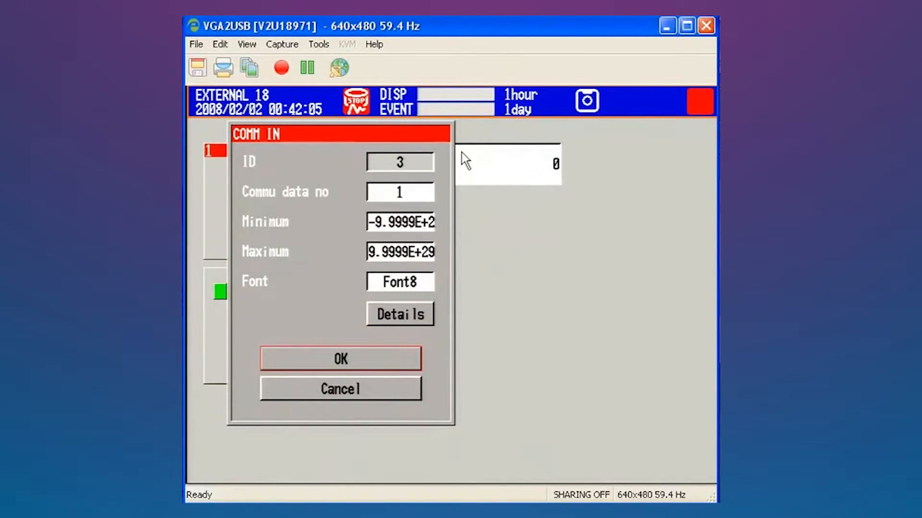
pyautogui.press('Return')
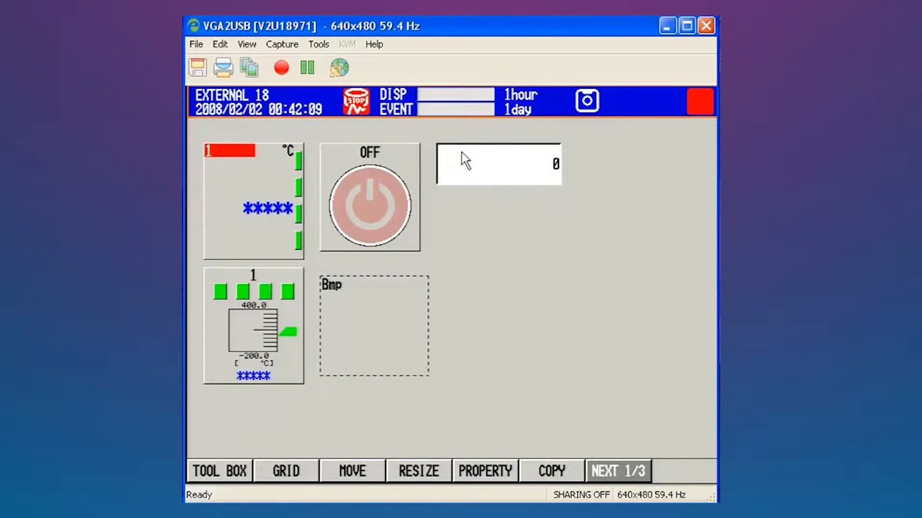
pyautogui.press('F7')
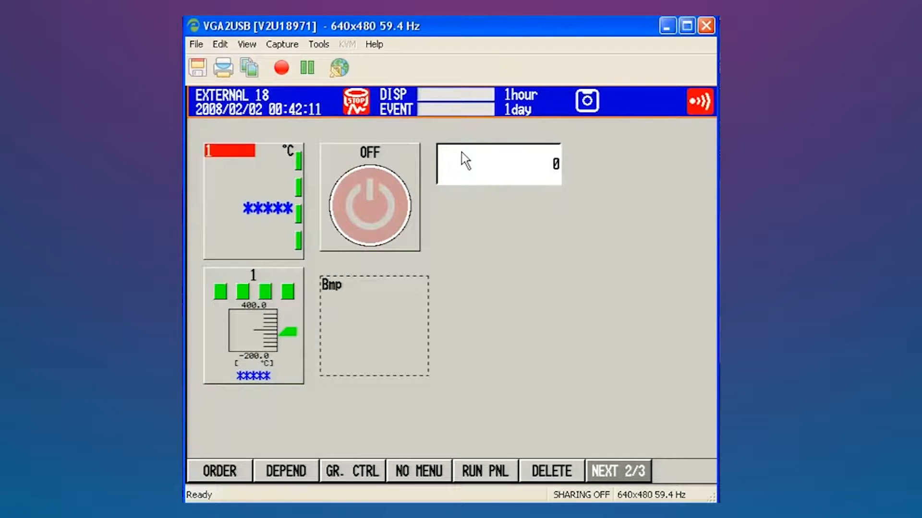
pyautogui.press('Escape')
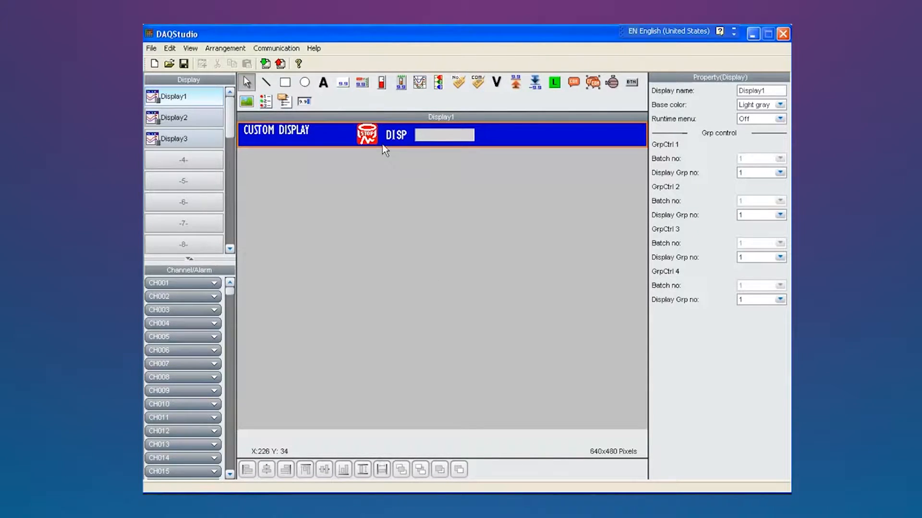
# Switch to DAQStudio and receive the custom displays from the recorder at 10.200.1.10 as user admin.
pyautogui.click(255, 50)
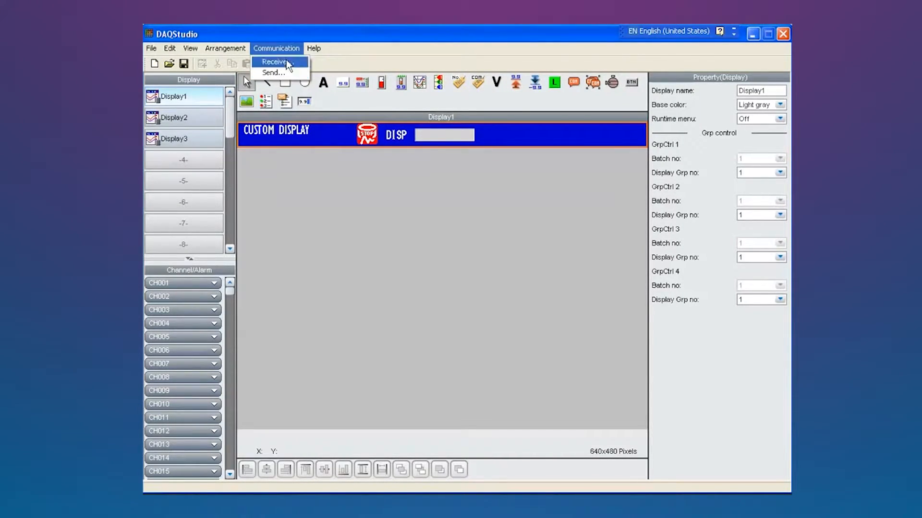
pyautogui.click(294, 32)
pyautogui.click(282, 50)
pyautogui.click(282, 63)
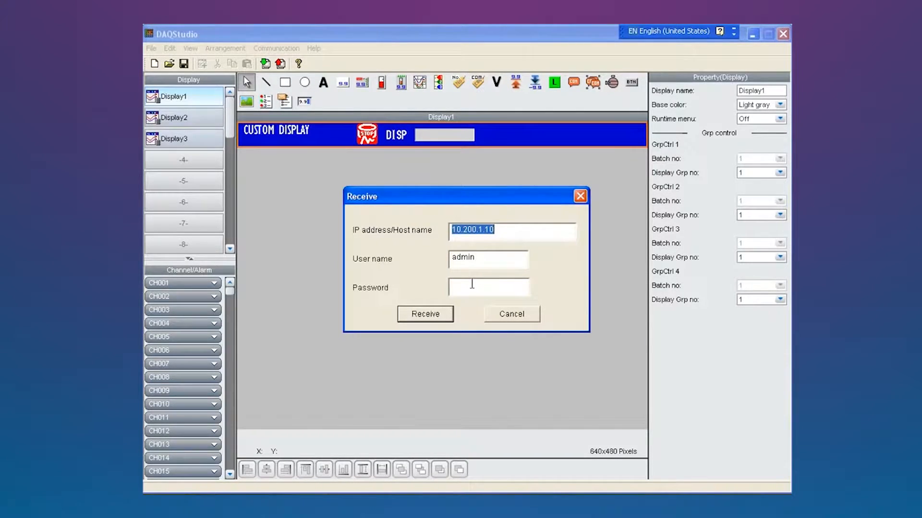
pyautogui.click(438, 312)
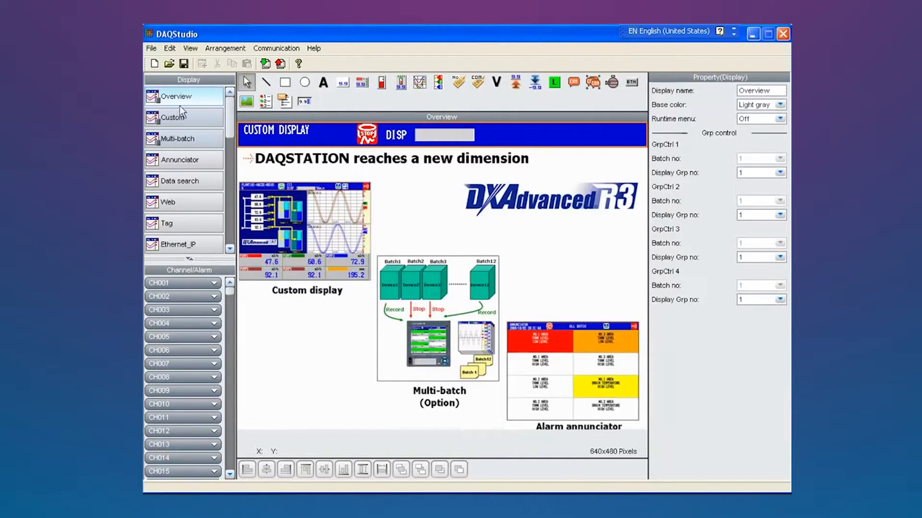
# Look through the received Custom, Multi-batch, Annunciator, Data search, Web, Tag and Ethernet_IP displays.
pyautogui.click(194, 116)
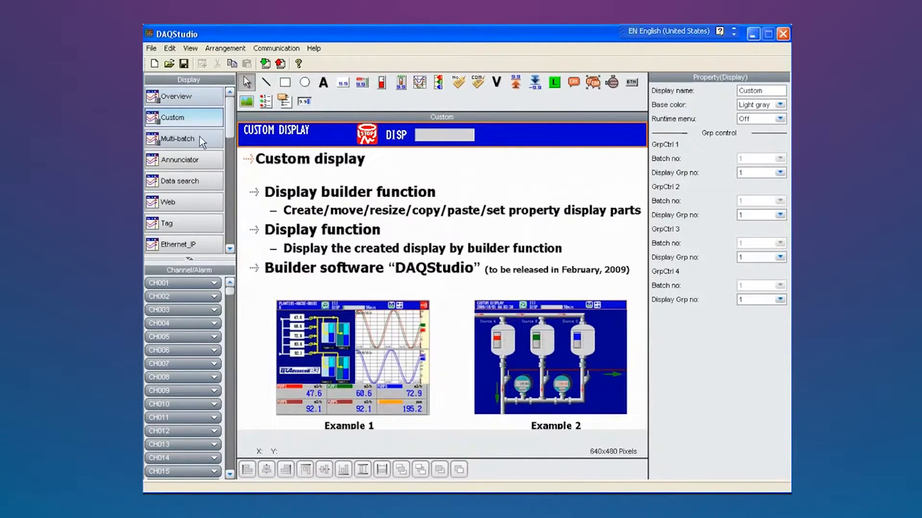
pyautogui.click(200, 139)
pyautogui.click(201, 160)
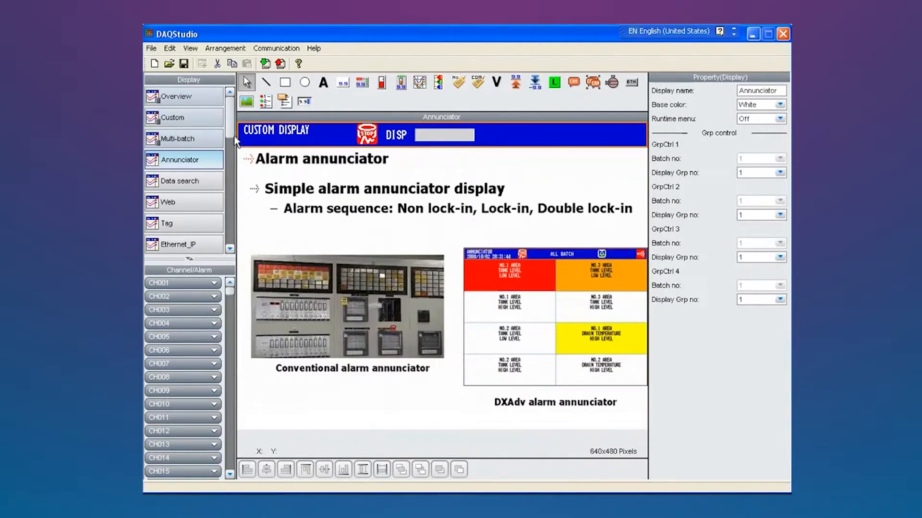
pyautogui.scroll(-2, 231, 138)
pyautogui.click(204, 138)
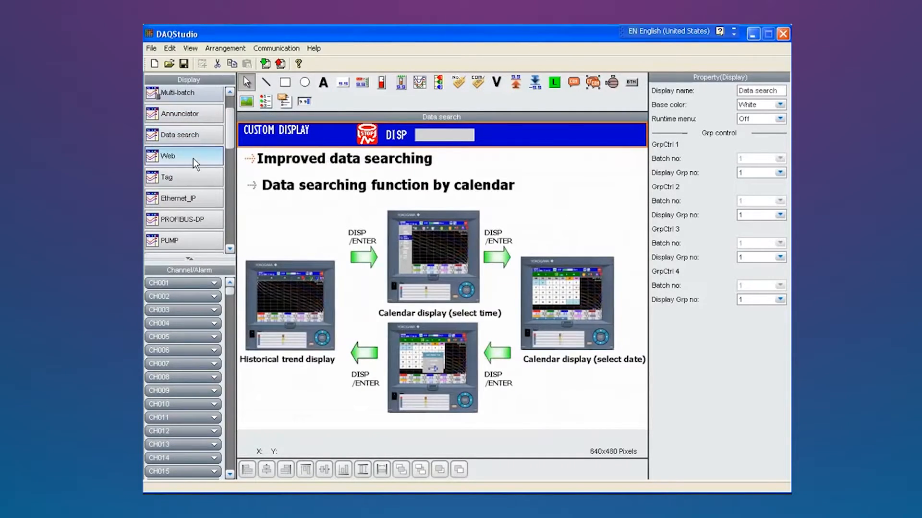
pyautogui.click(193, 159)
pyautogui.click(191, 174)
pyautogui.click(191, 196)
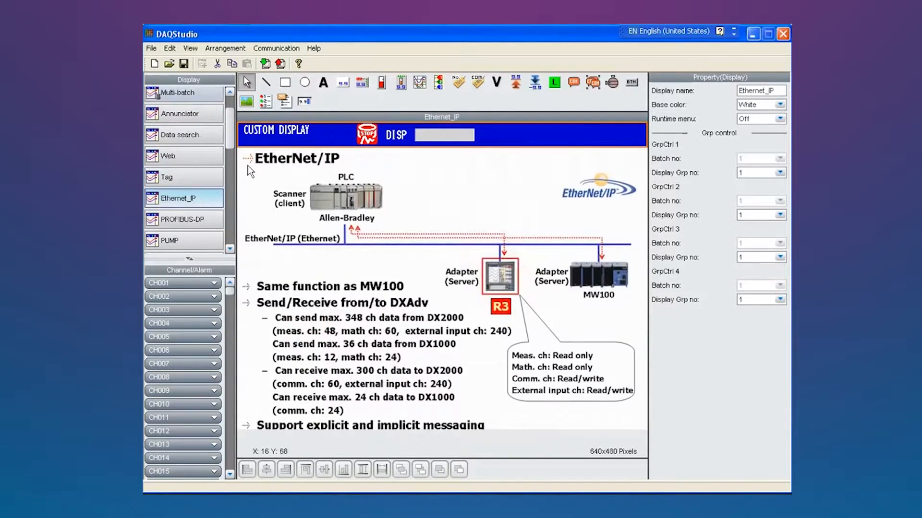
# Look through the PROFIBUS-DP, PUMP, TANK1, SCALE, TANK2 and BOILER displays.
pyautogui.scroll(-2, 233, 165)
pyautogui.scroll(3, 233, 166)
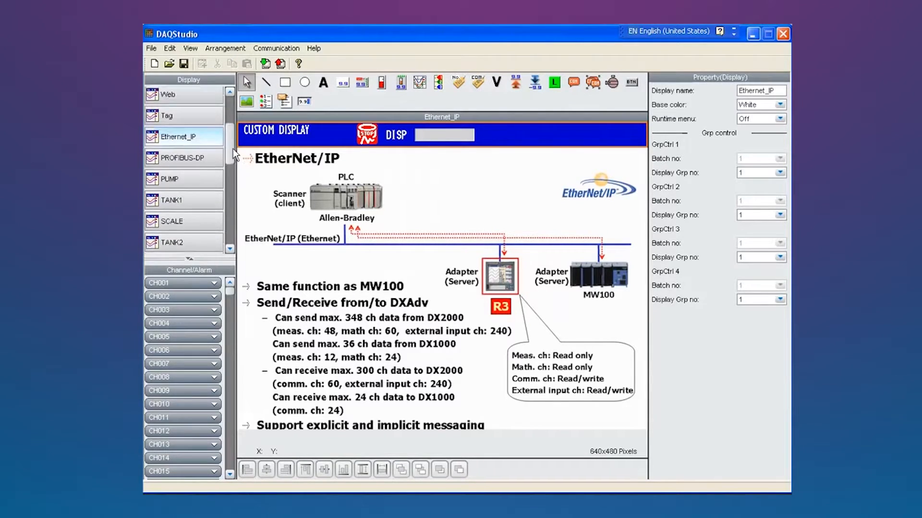
pyautogui.click(196, 152)
pyautogui.click(189, 163)
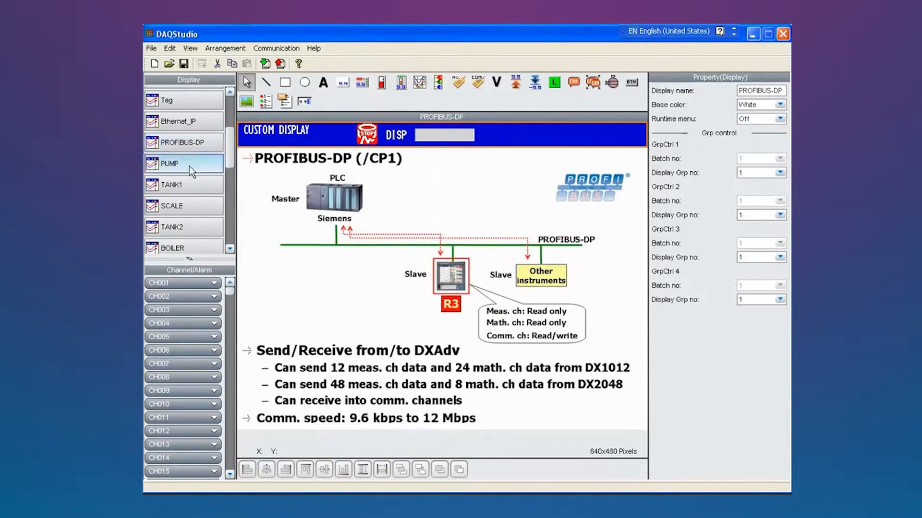
pyautogui.click(191, 187)
pyautogui.click(190, 201)
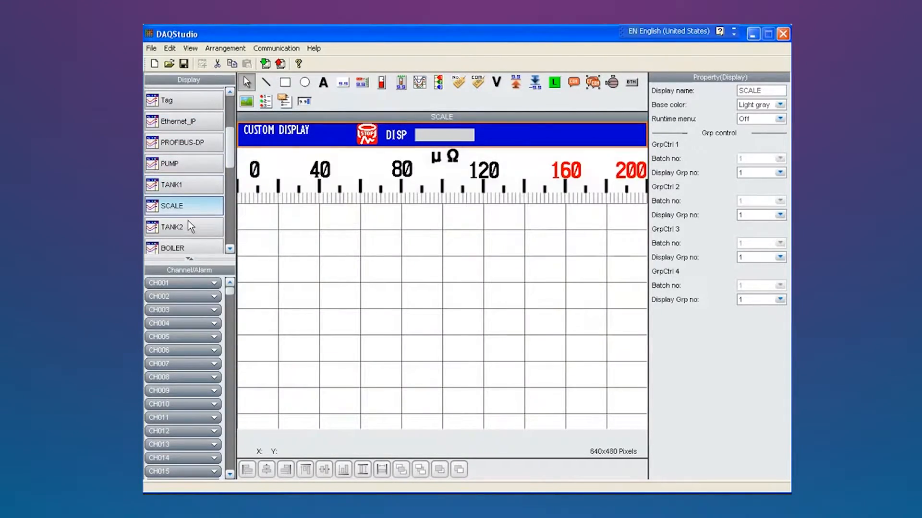
pyautogui.click(186, 223)
pyautogui.click(186, 243)
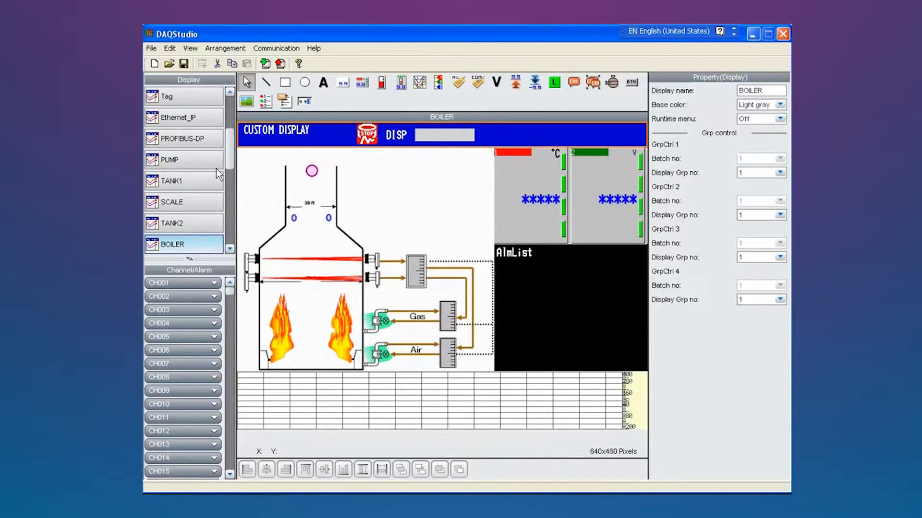
pyautogui.click(189, 160)
# View the EXTERNAL 18, CLEAN and EXTERNAL 19 displays and select the empty display slot 23.
pyautogui.moveTo(238, 147); pyautogui.dragTo(232, 199)
pyautogui.click(199, 190)
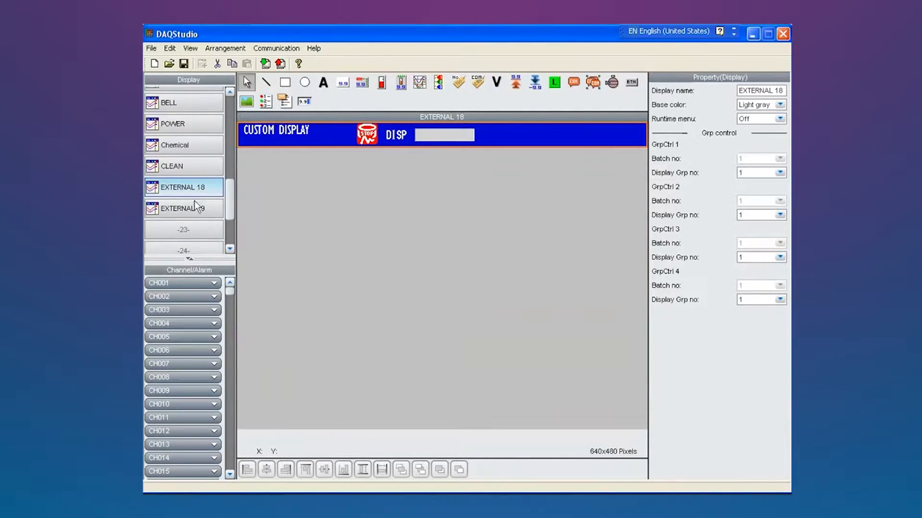
pyautogui.click(194, 206)
pyautogui.click(187, 189)
pyautogui.click(177, 171)
pyautogui.click(200, 215)
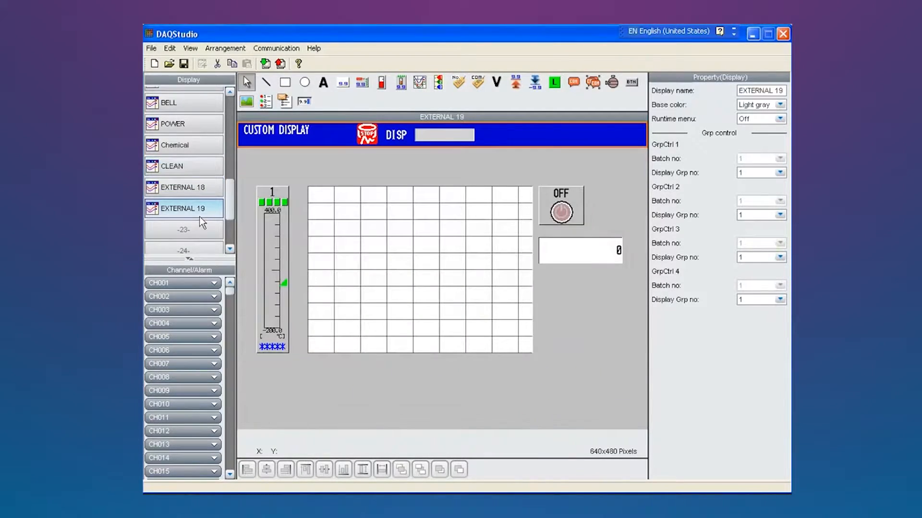
pyautogui.click(200, 230)
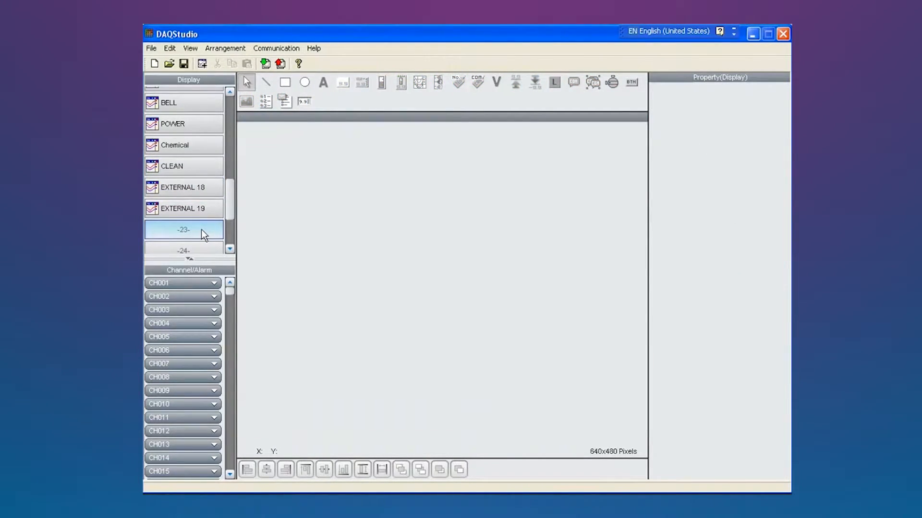
# Create a new display set for the DX2000 type and look through its empty display slots.
pyautogui.moveTo(229, 203); pyautogui.dragTo(226, 231)
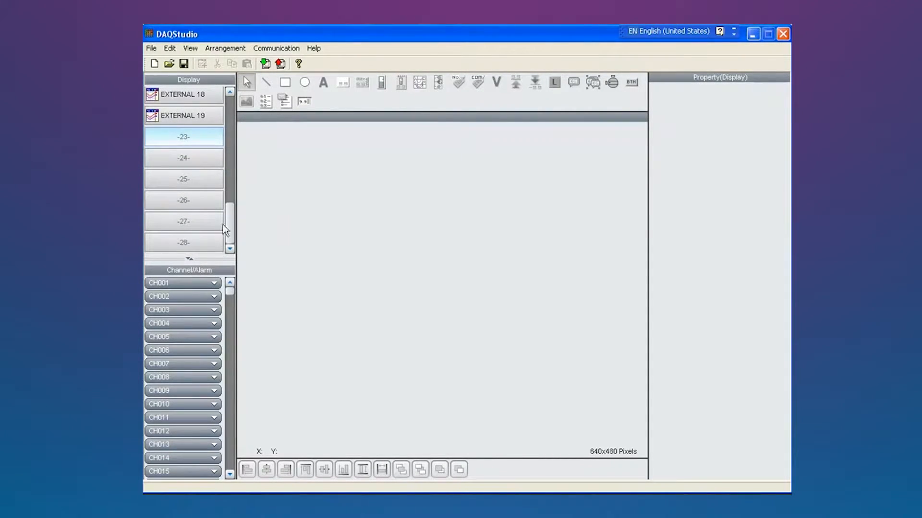
pyautogui.click(151, 48)
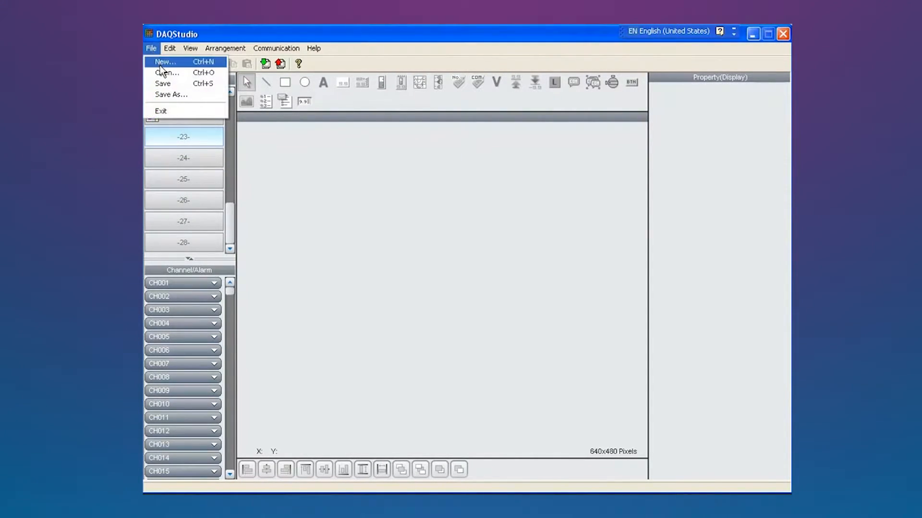
pyautogui.click(160, 66)
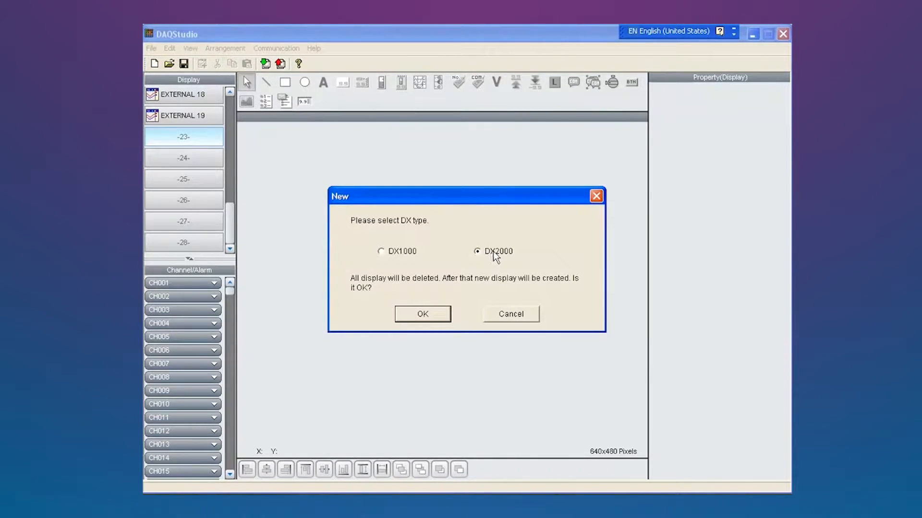
pyautogui.click(421, 314)
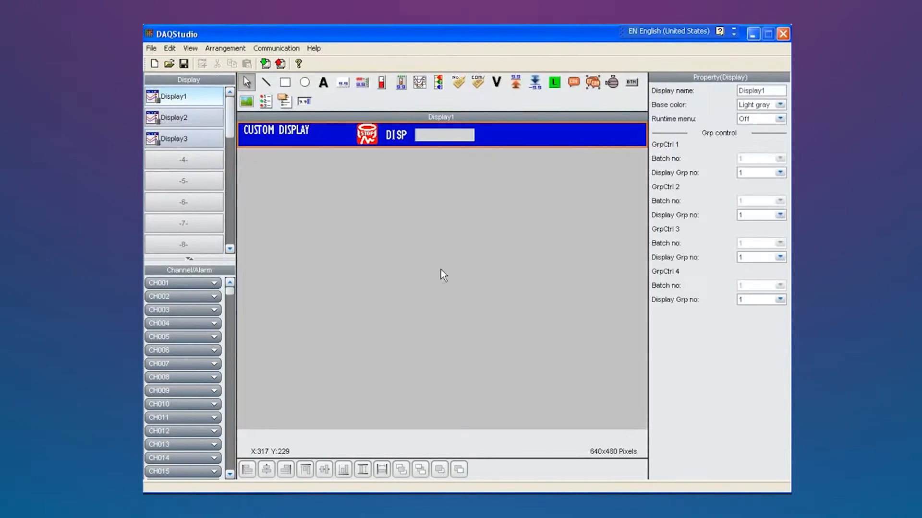
pyautogui.scroll(-3, 231, 129)
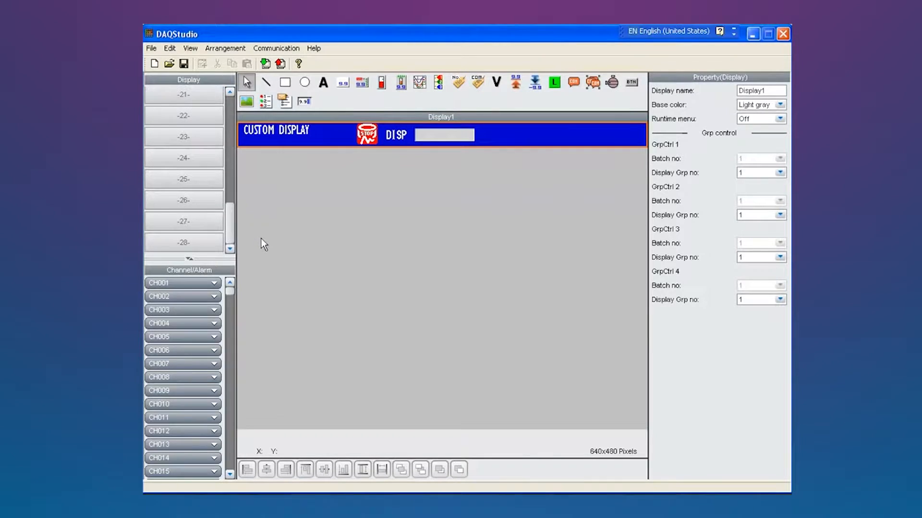
pyautogui.scroll(3, 234, 163)
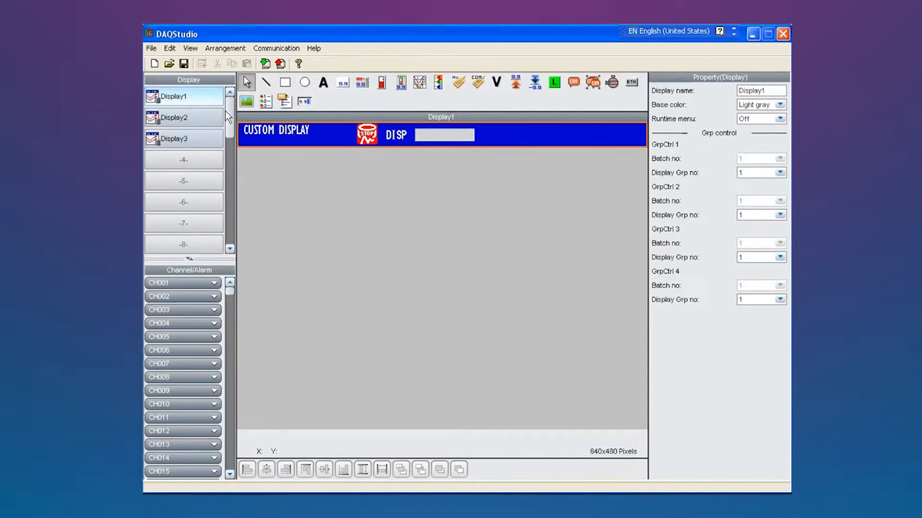
# Open the display file External1.CDC from the DAQStudio folder in My Documents.
pyautogui.click(149, 48)
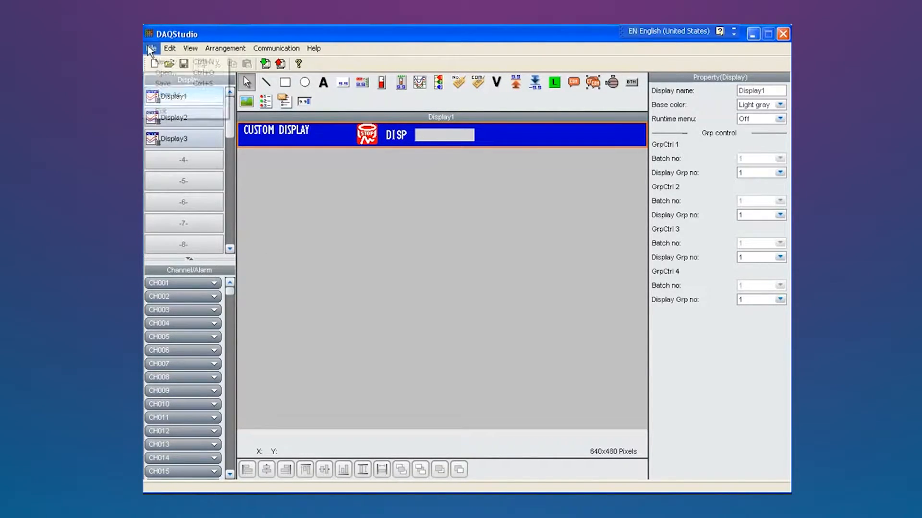
pyautogui.click(165, 72)
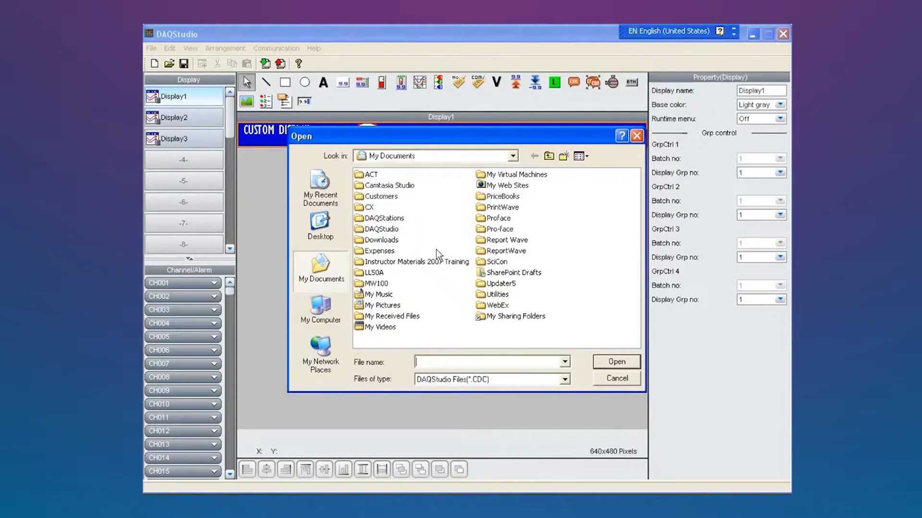
pyautogui.doubleClick(388, 231)
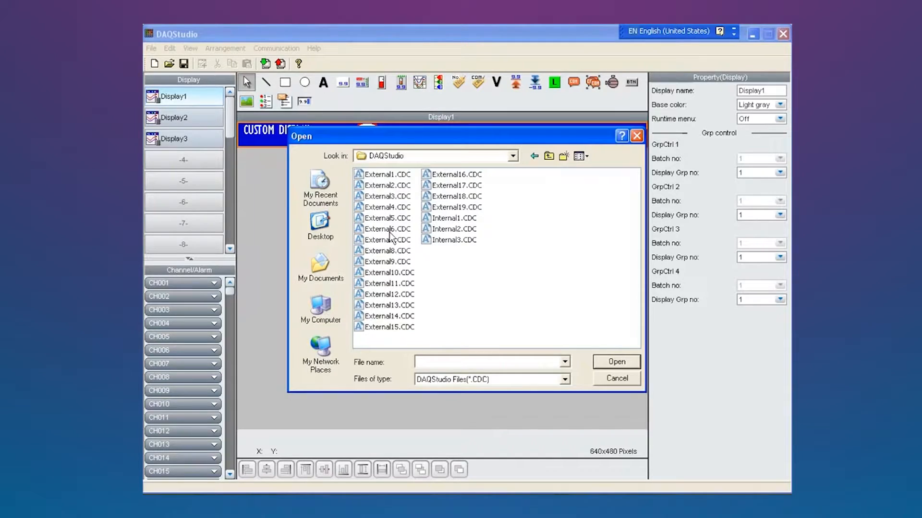
pyautogui.doubleClick(391, 175)
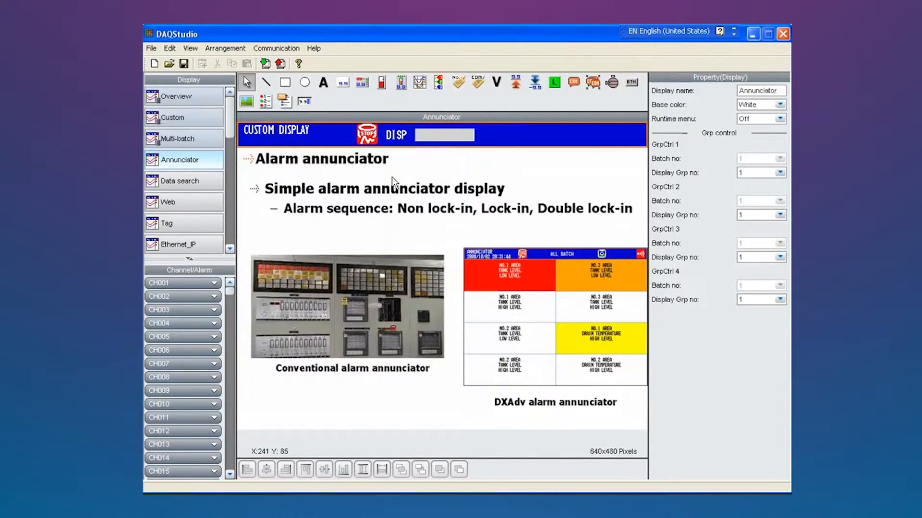
# View the EXTERNAL 18 display and open the EXTERNAL 19 display for editing.
pyautogui.moveTo(232, 126); pyautogui.dragTo(223, 105)
pyautogui.moveTo(227, 107); pyautogui.dragTo(236, 209)
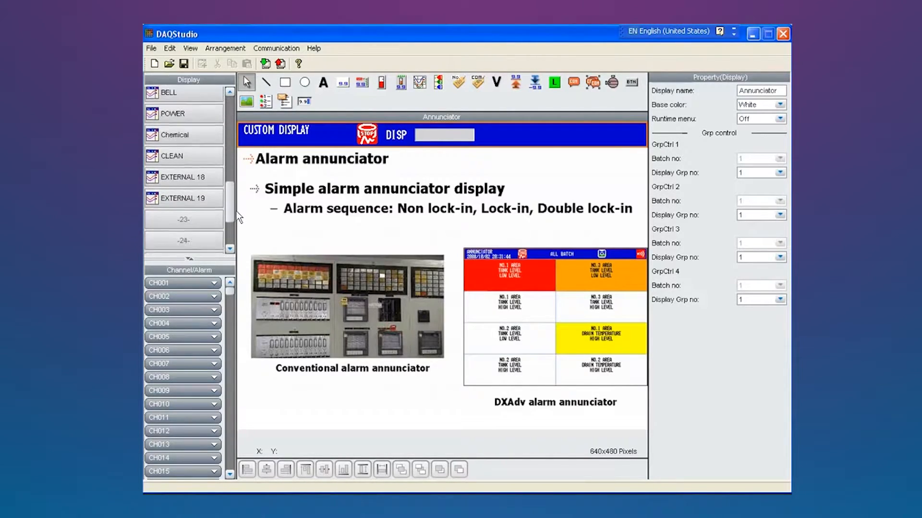
pyautogui.click(199, 193)
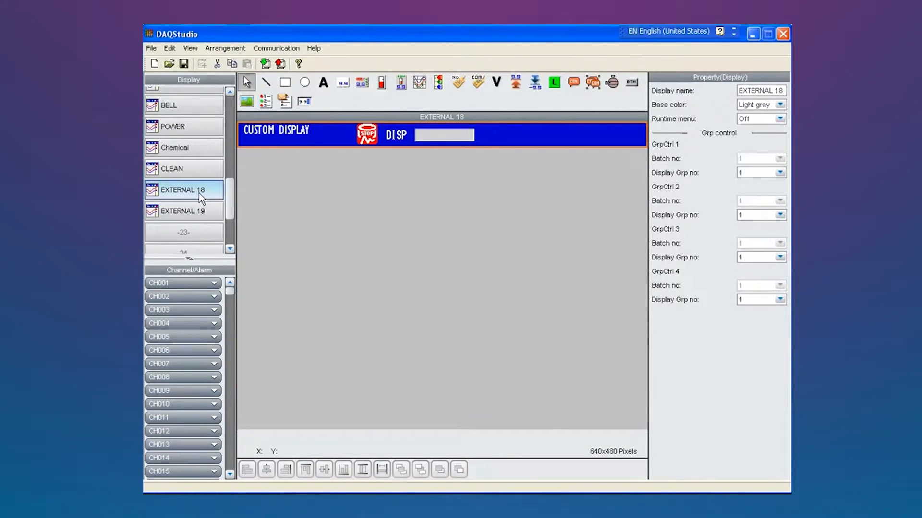
pyautogui.click(223, 212)
# Assign CH002 and CH003 in turn to the vertical bar, and set it back to CH001.
pyautogui.click(284, 253)
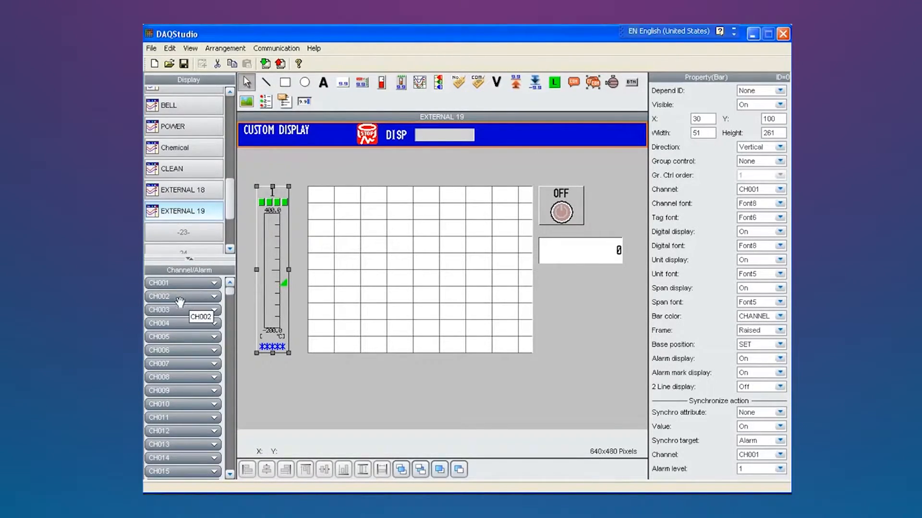
pyautogui.moveTo(180, 302); pyautogui.dragTo(278, 283)
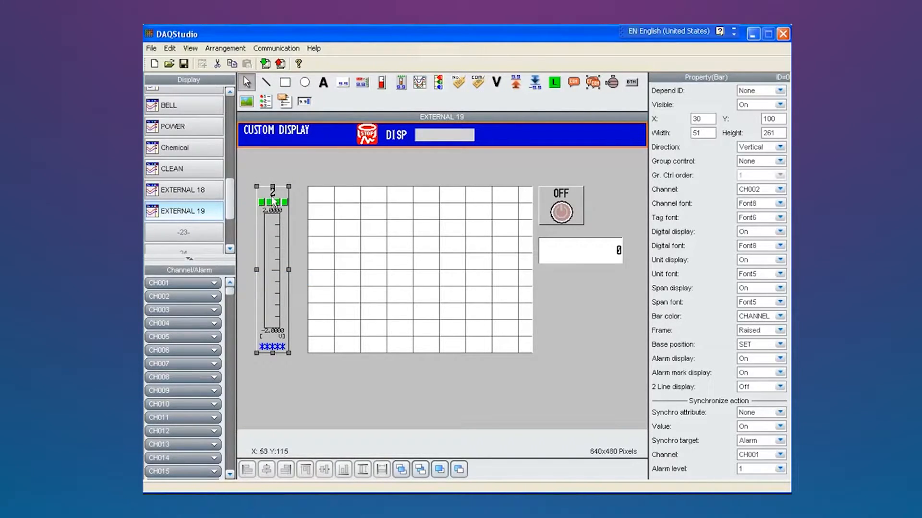
pyautogui.moveTo(180, 310); pyautogui.dragTo(267, 281)
pyautogui.moveTo(173, 283); pyautogui.dragTo(274, 269)
# Draw a nearly horizontal line about 390 pixels long below the trend grid.
pyautogui.click(267, 86)
pyautogui.moveTo(305, 393); pyautogui.dragTo(555, 392)
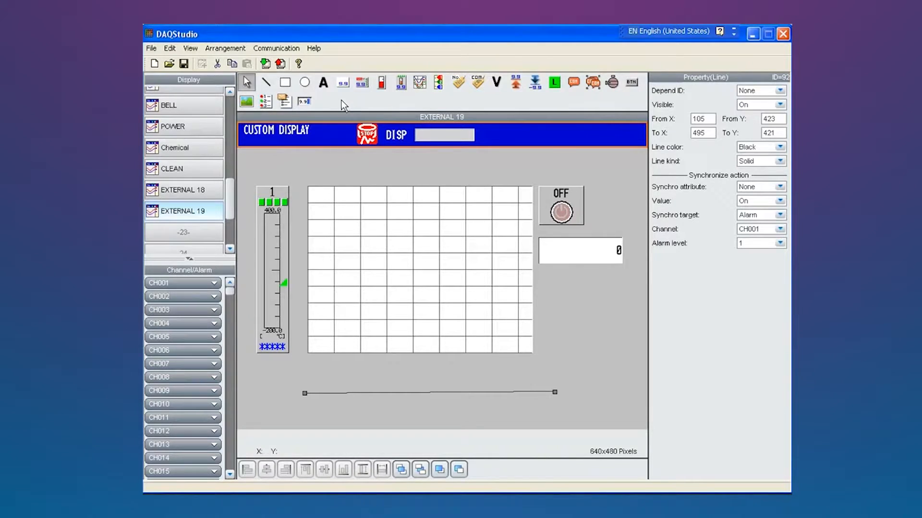
# Draw a rectangle about 96 by 95 pixels below the white numeric field, with a circle about 48 pixels in size inside it.
pyautogui.click(285, 82)
pyautogui.moveTo(549, 298); pyautogui.dragTo(609, 358)
pyautogui.click(304, 82)
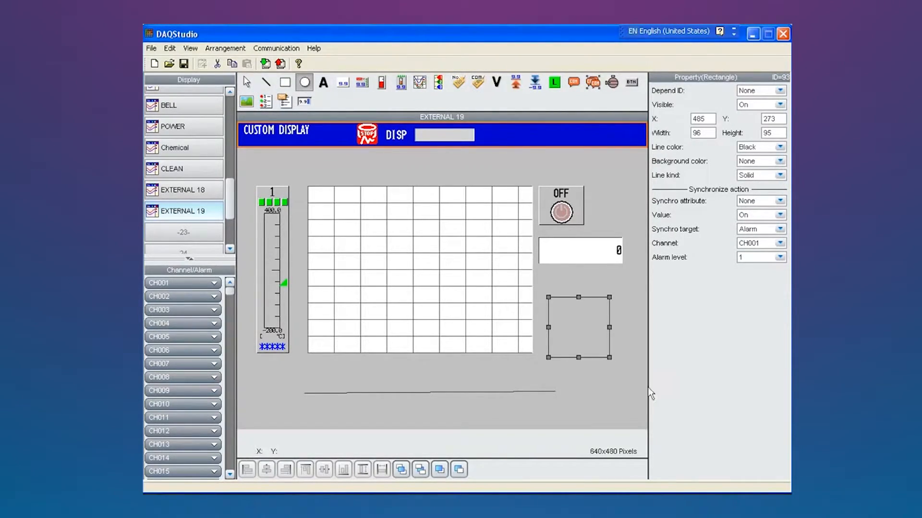
pyautogui.moveTo(559, 311); pyautogui.dragTo(589, 342)
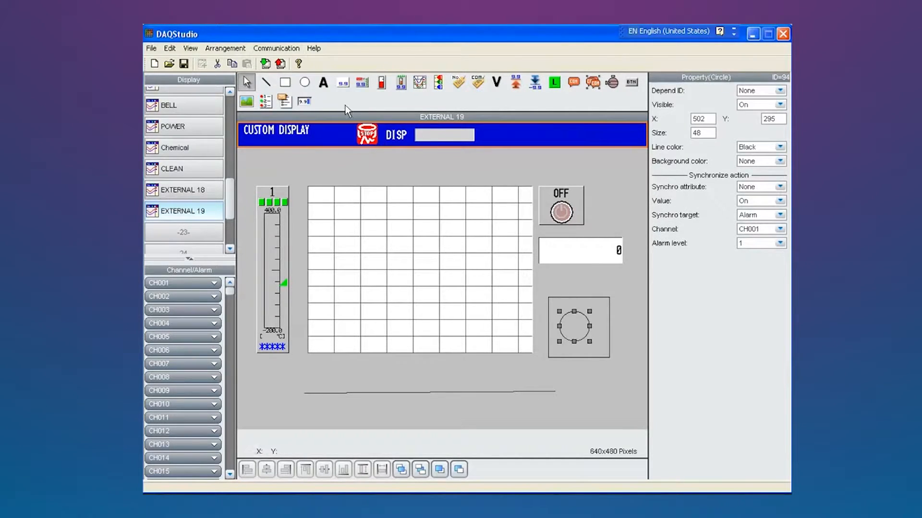
# Place a text label about 249 by 58 pixels over the line below the trend and set its text to Hello World.
pyautogui.click(323, 83)
pyautogui.moveTo(413, 370); pyautogui.dragTo(572, 407)
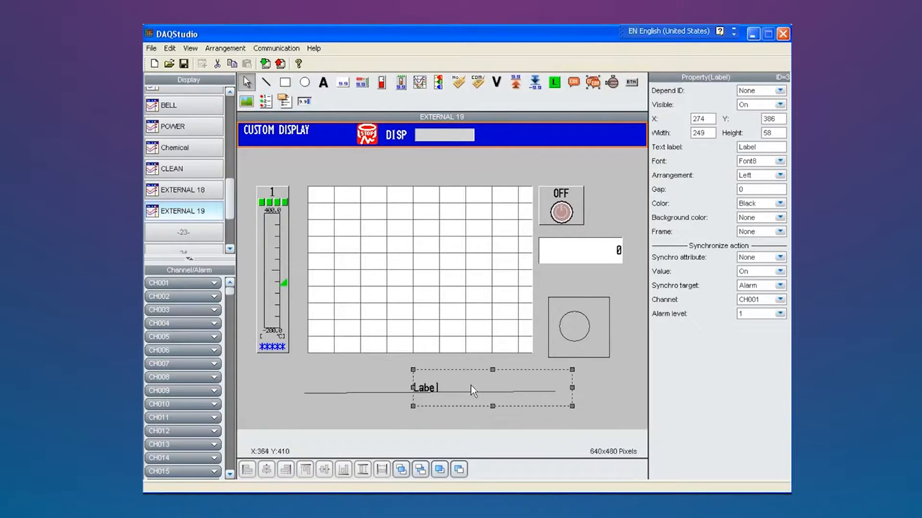
pyautogui.doubleClick(757, 148)
pyautogui.write('Hello World')
pyautogui.press('Return')
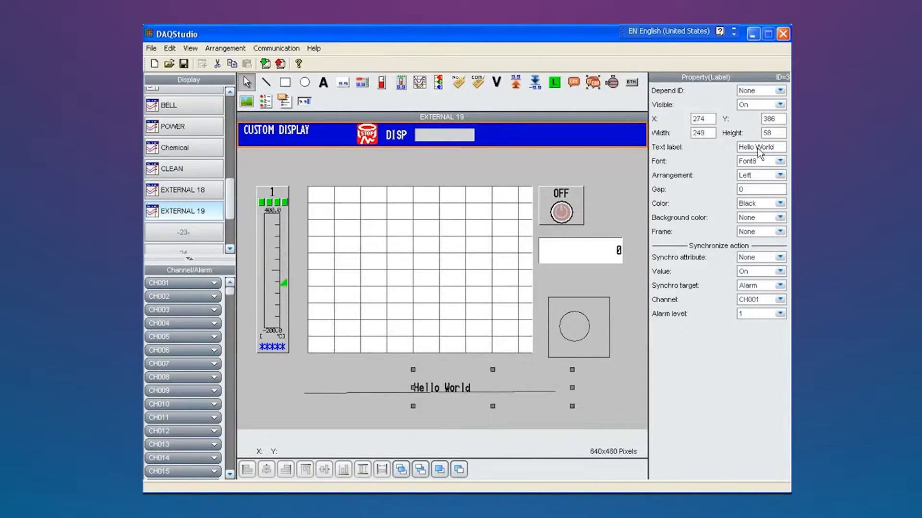
pyautogui.click(639, 370)
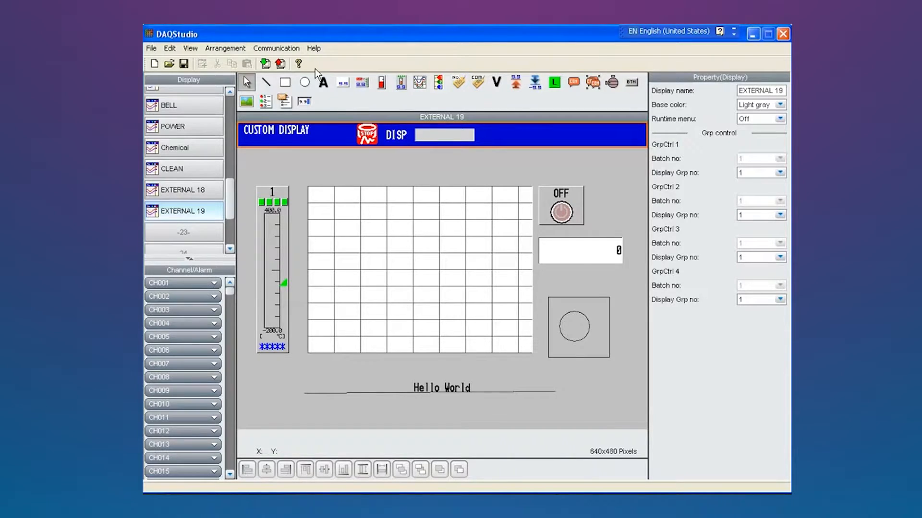
# Place a simple digital display about 180 by 59 pixels above the trend grid, slightly overlapping its upper edge.
pyautogui.click(343, 84)
pyautogui.click(345, 86)
pyautogui.moveTo(356, 153); pyautogui.dragTo(472, 191)
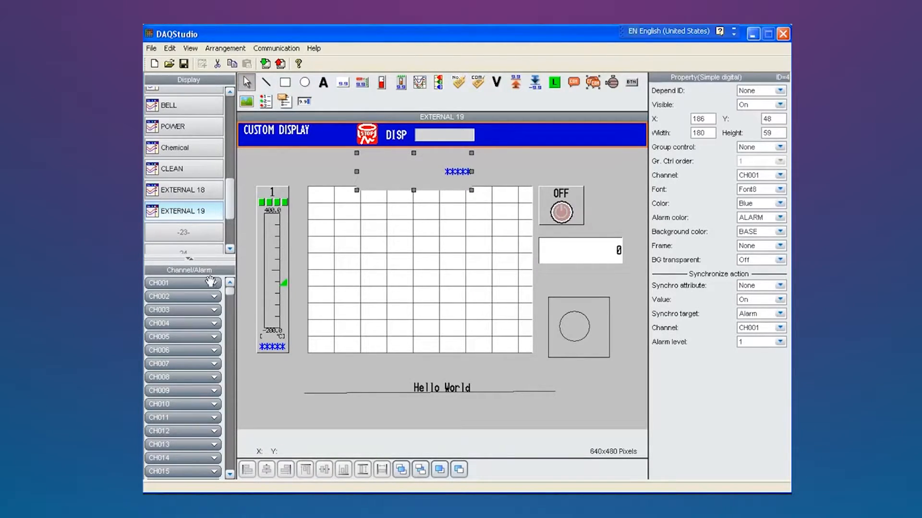
# Assign CH001 and CH002 in turn to the simple digital display, and set its channel to CH006.
pyautogui.moveTo(204, 286); pyautogui.dragTo(424, 171)
pyautogui.moveTo(177, 296); pyautogui.dragTo(426, 169)
pyautogui.click(780, 175)
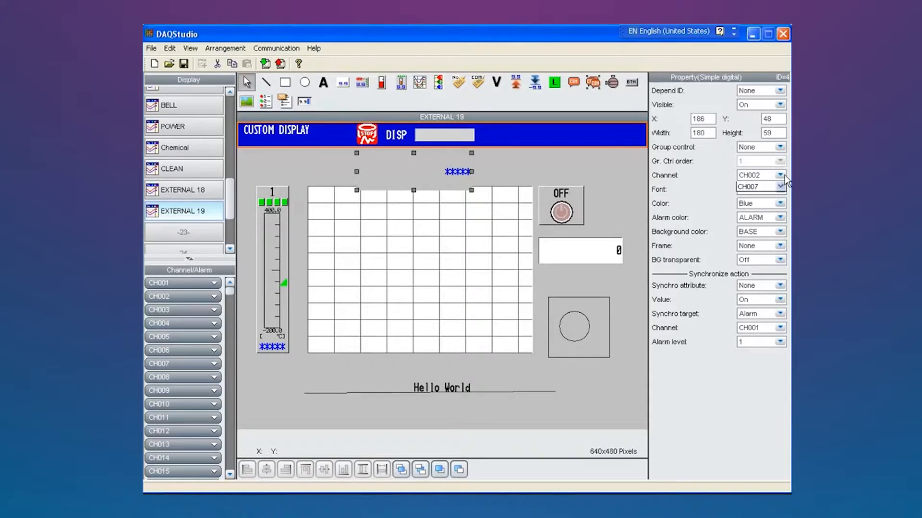
pyautogui.click(753, 223)
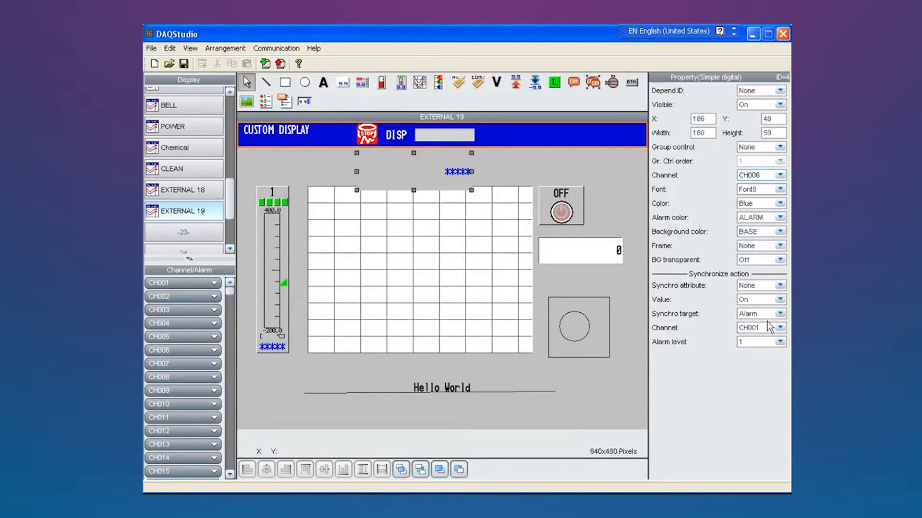
pyautogui.click(505, 163)
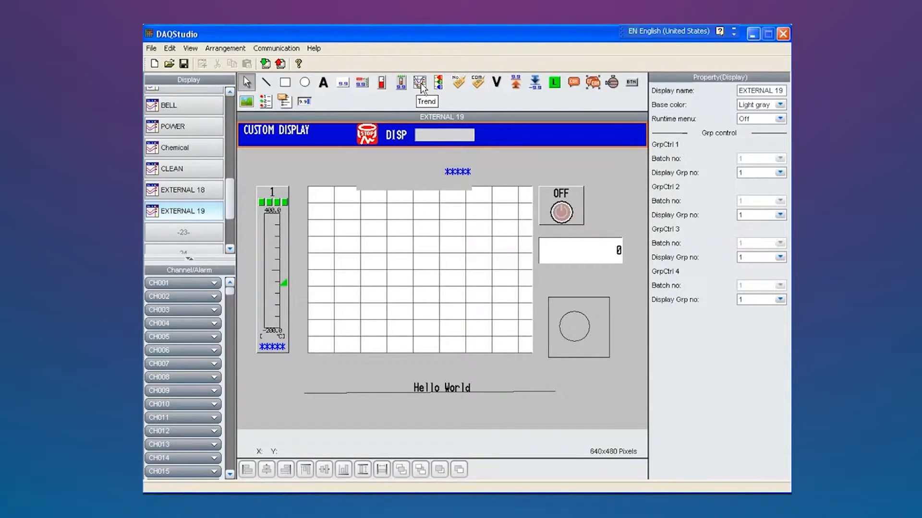
# Inspect the trend's properties and place an alarm indicator about 129 by 162 pixels over the existing OFF switch.
pyautogui.click(449, 266)
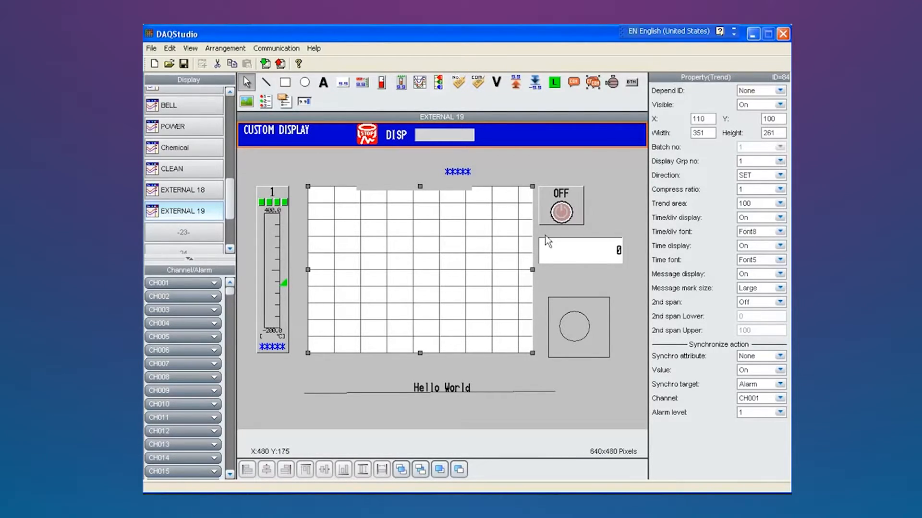
pyautogui.click(439, 87)
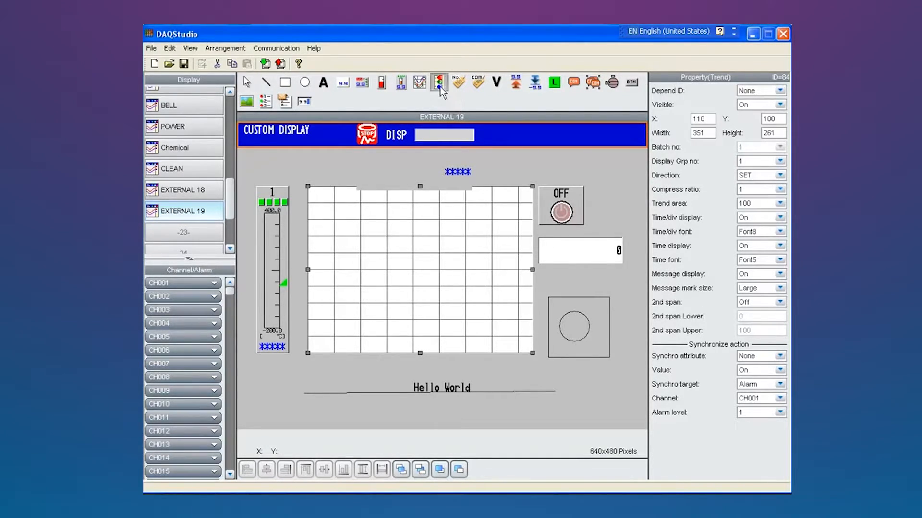
pyautogui.click(461, 86)
pyautogui.click(557, 87)
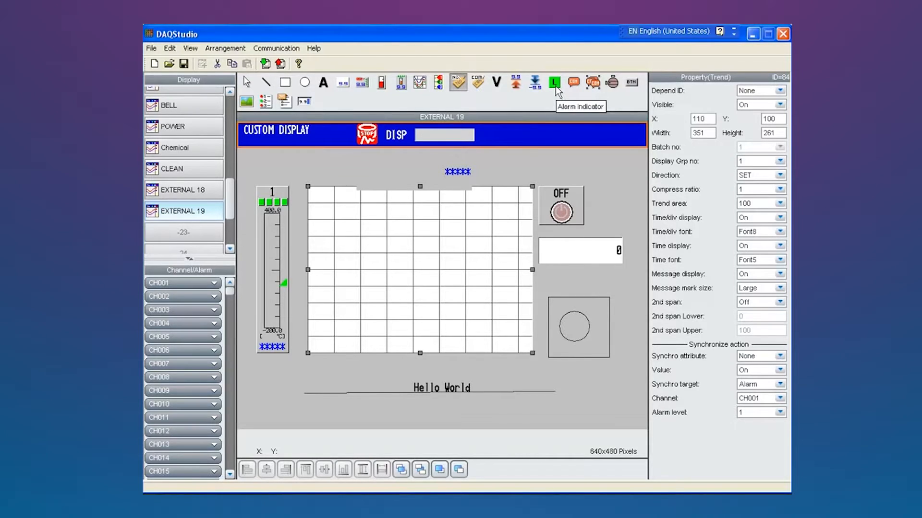
pyautogui.moveTo(552, 155); pyautogui.dragTo(634, 259)
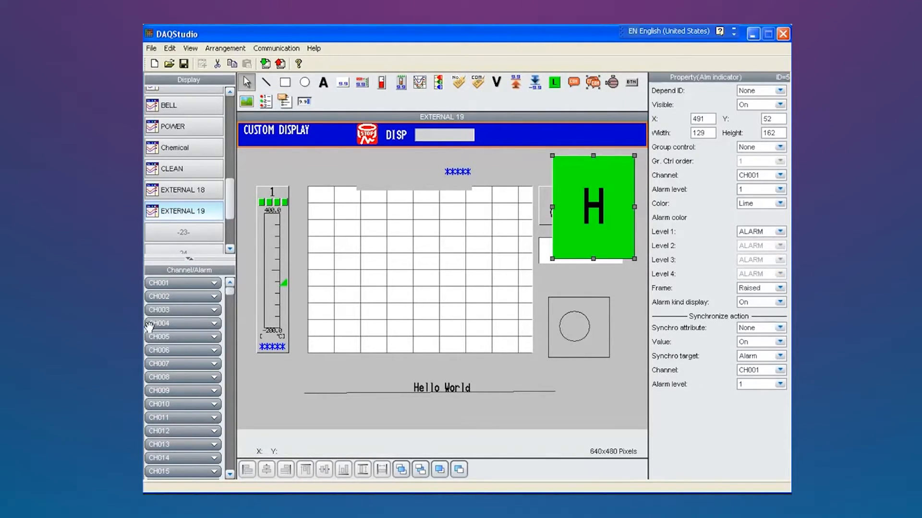
# Assign alarm level 1 and then level 4 of CH002 to the alarm indicator, and delete the indicator.
pyautogui.click(217, 298)
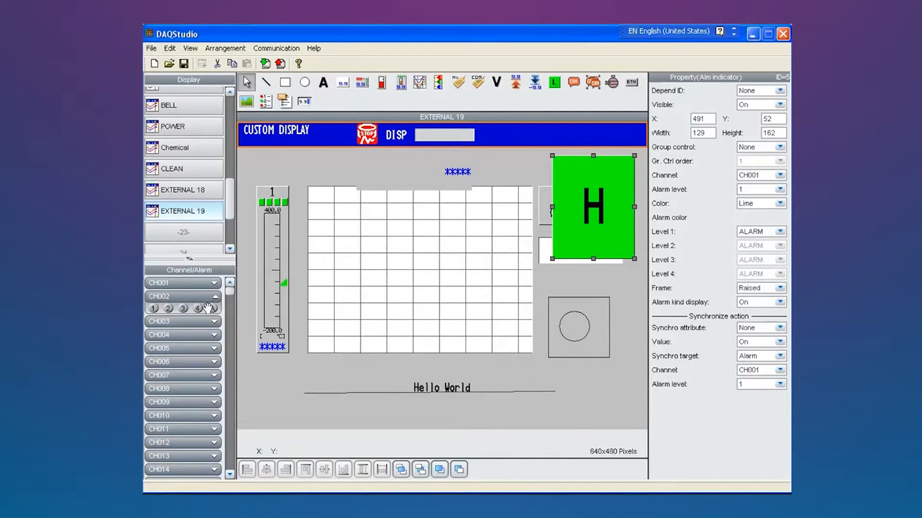
pyautogui.moveTo(153, 308); pyautogui.dragTo(576, 221)
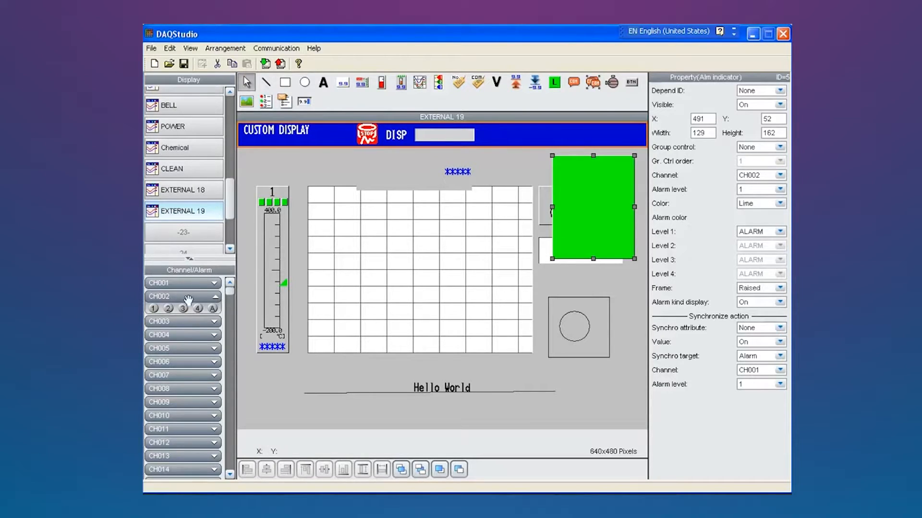
pyautogui.moveTo(198, 308); pyautogui.dragTo(609, 216)
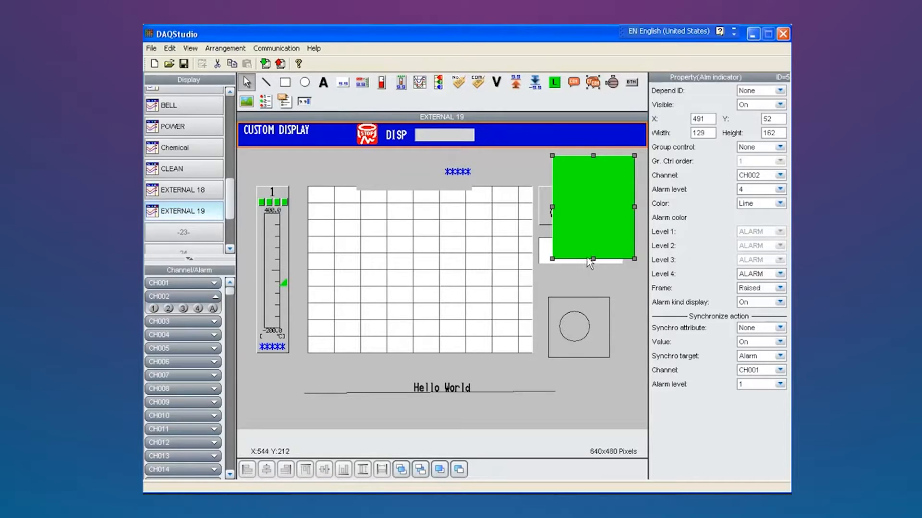
pyautogui.click(591, 207)
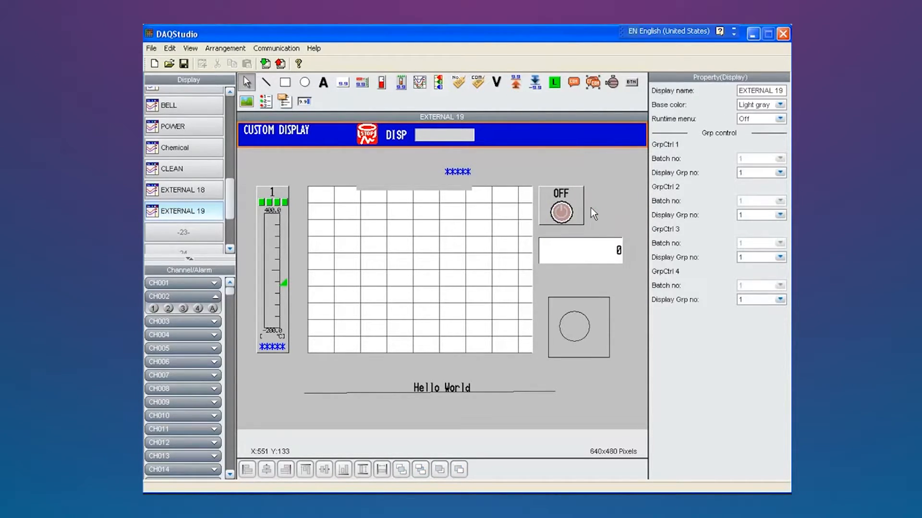
# Place a switch about 106 by 95 pixels partly over the existing OFF switch and set its style to Seesaw.
pyautogui.click(615, 85)
pyautogui.moveTo(552, 162); pyautogui.dragTo(619, 222)
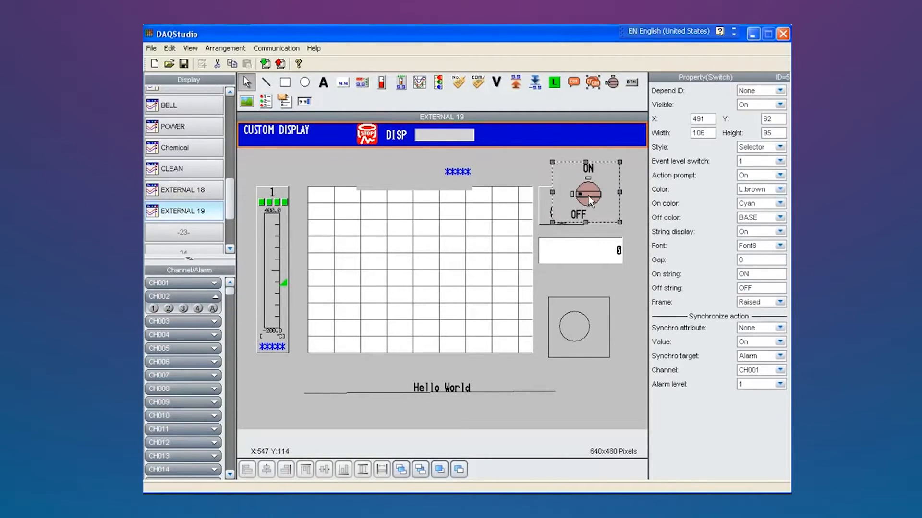
pyautogui.click(781, 147)
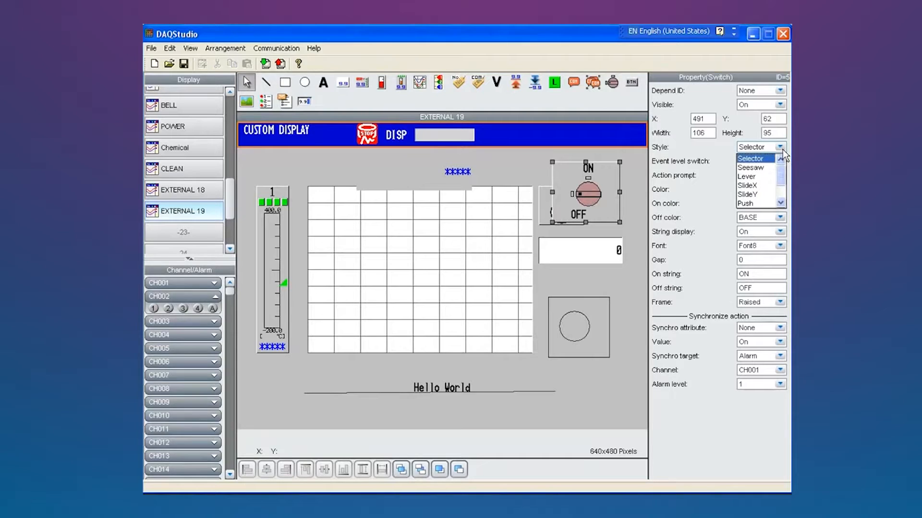
pyautogui.click(770, 168)
pyautogui.click(780, 162)
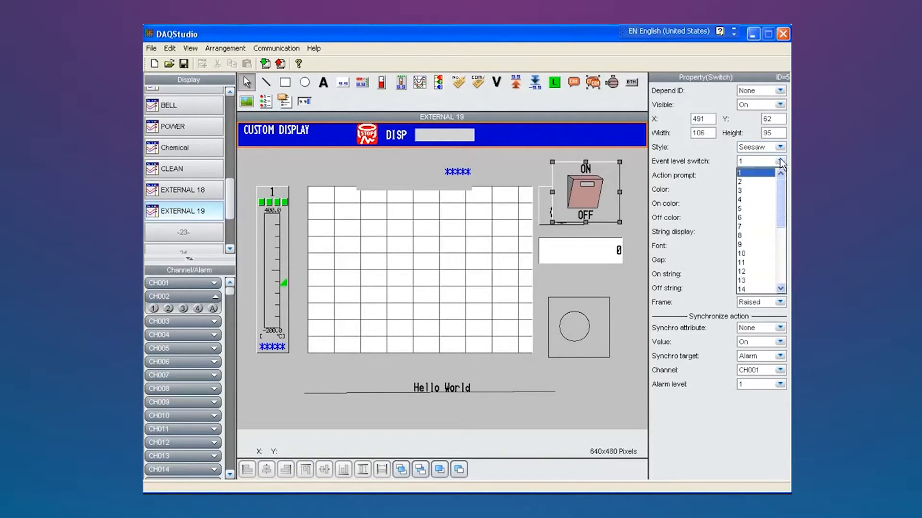
pyautogui.click(781, 147)
# Change the new switch's style to SlideX, and delete that switch from the display.
pyautogui.click(780, 147)
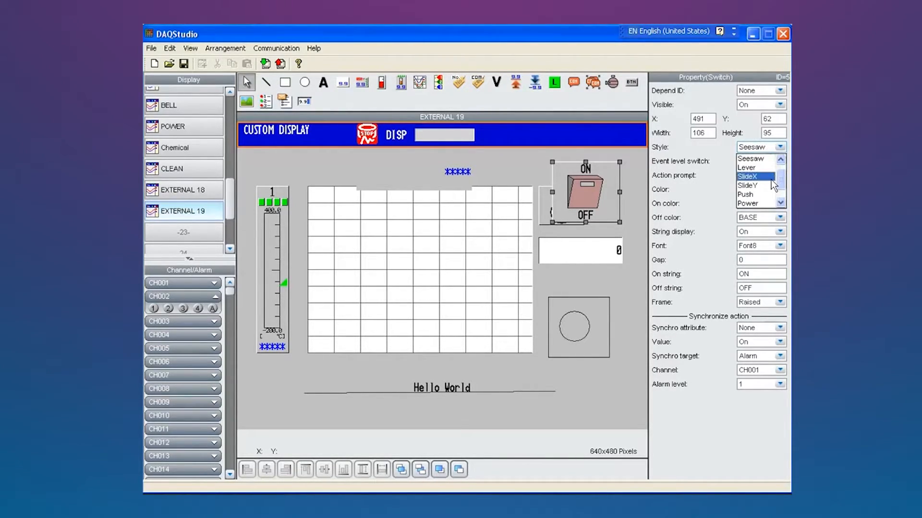
pyautogui.click(773, 176)
pyautogui.click(781, 161)
pyautogui.moveTo(780, 185)
pyautogui.mouseDown()
pyautogui.moveTo(788, 262)
pyautogui.moveTo(781, 168)
pyautogui.mouseUp()
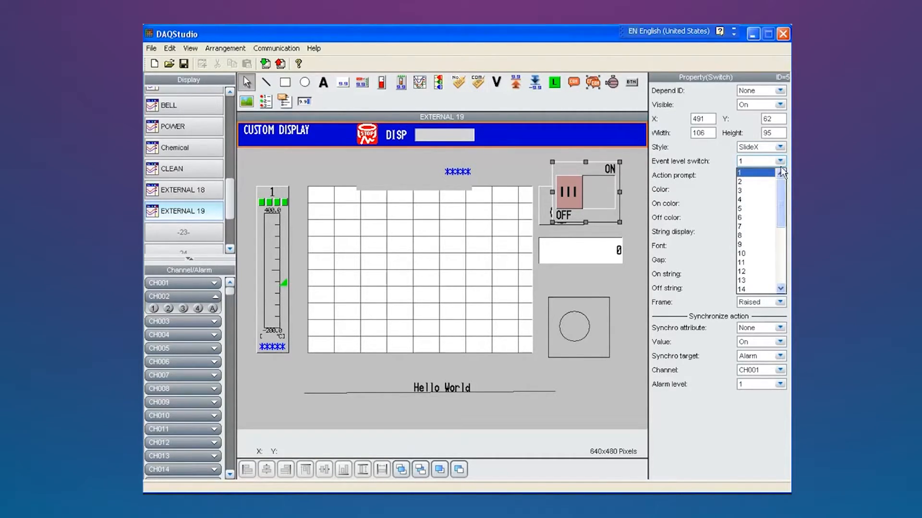
pyautogui.click(725, 150)
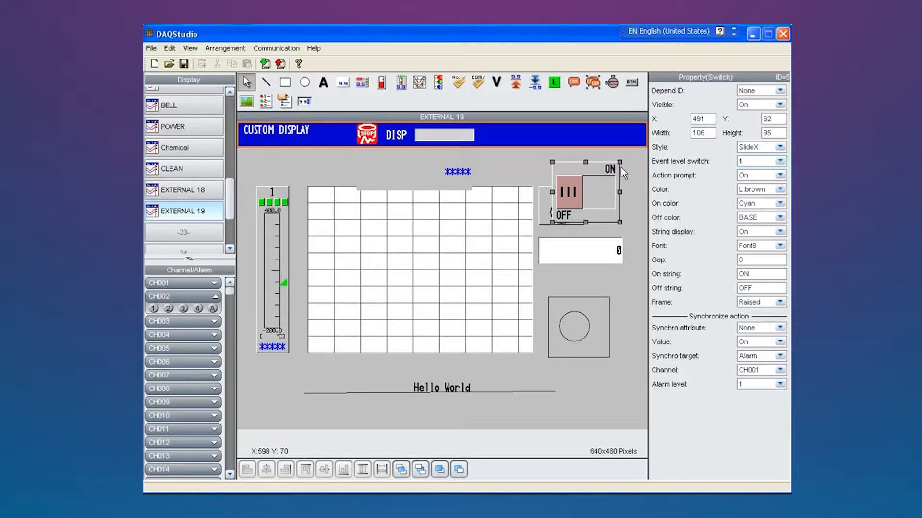
pyautogui.moveTo(605, 176); pyautogui.dragTo(604, 178)
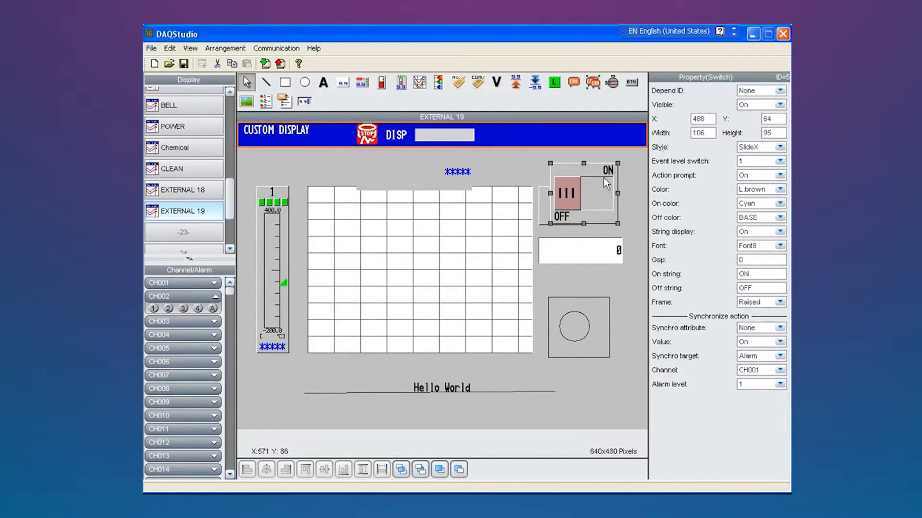
pyautogui.press('Delete')
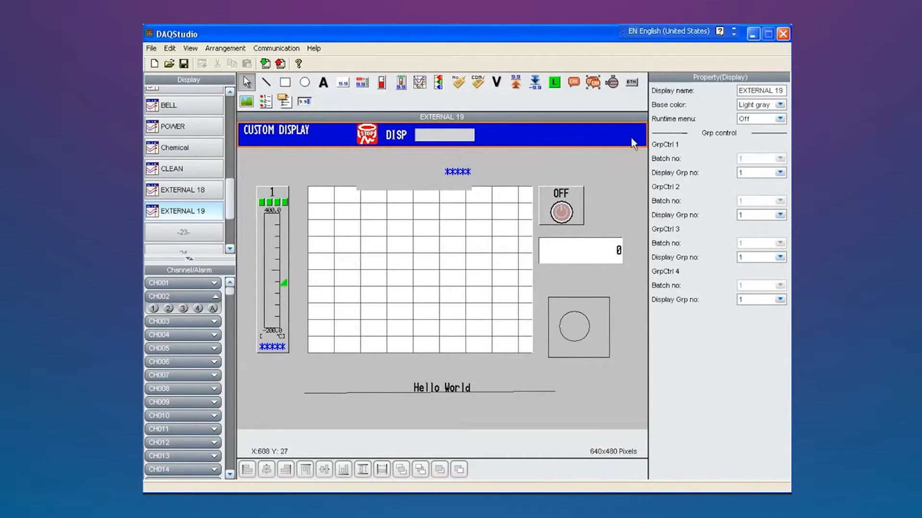
# Place a push button about 173 by 65 pixels above the existing OFF switch, and delete it.
pyautogui.click(637, 83)
pyautogui.moveTo(531, 152); pyautogui.dragTo(641, 193)
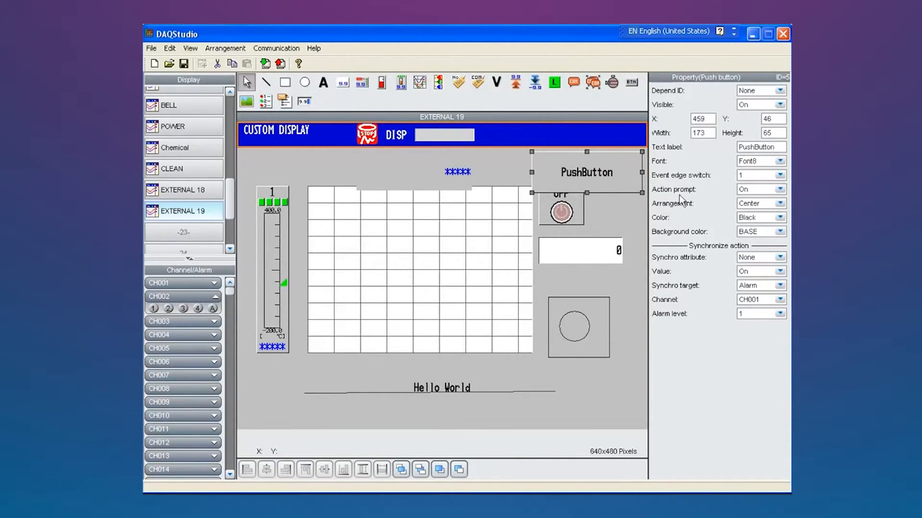
pyautogui.press('Delete')
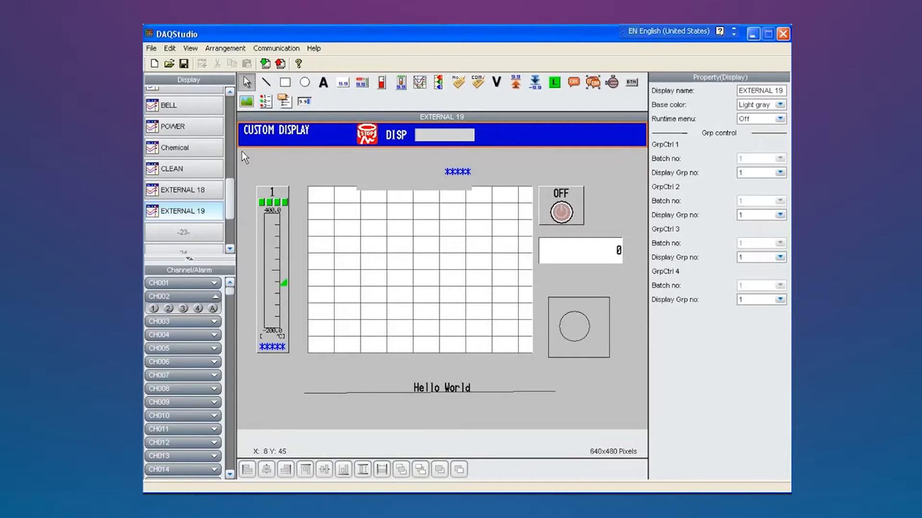
# Place a bitmap about 378 by 389 pixels over the trend, using file p1.bmp with display on editing set to On.
pyautogui.click(247, 103)
pyautogui.moveTo(335, 166); pyautogui.dragTo(576, 416)
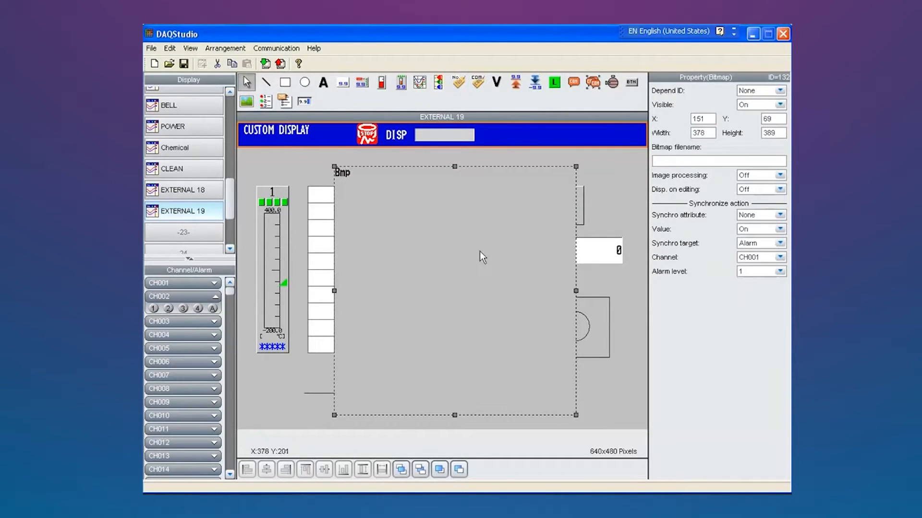
pyautogui.click(709, 161)
pyautogui.write('p1.bmp')
pyautogui.click(780, 191)
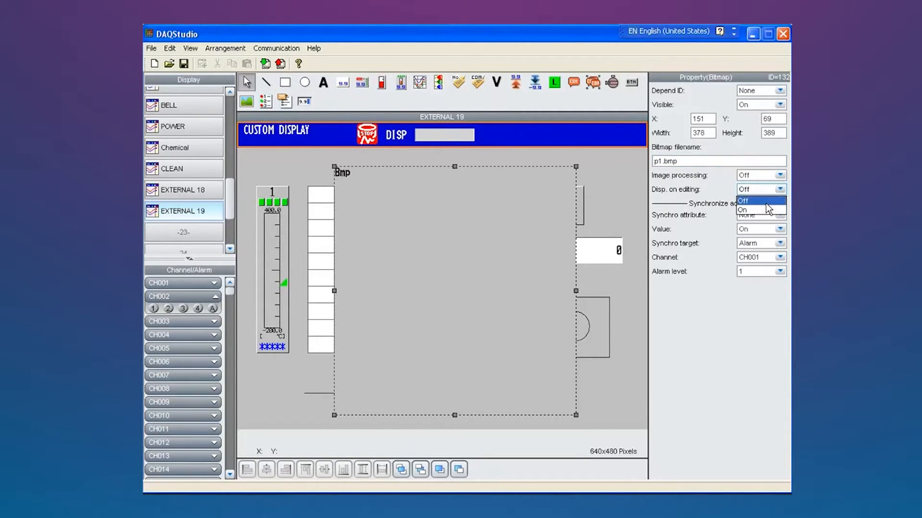
pyautogui.click(768, 211)
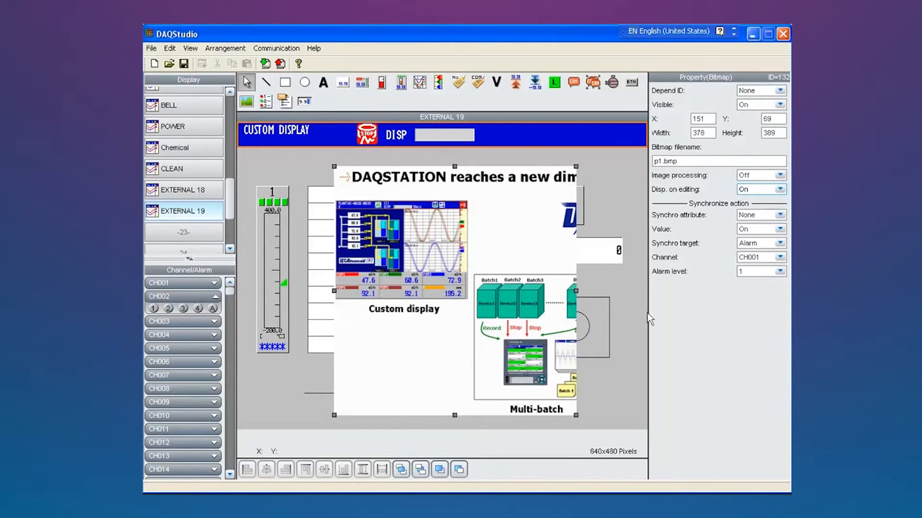
# Resize the p1.bmp image to about 344 by 350 pixels and reposition it over the lower right part of the trend.
pyautogui.moveTo(576, 416); pyautogui.dragTo(620, 428)
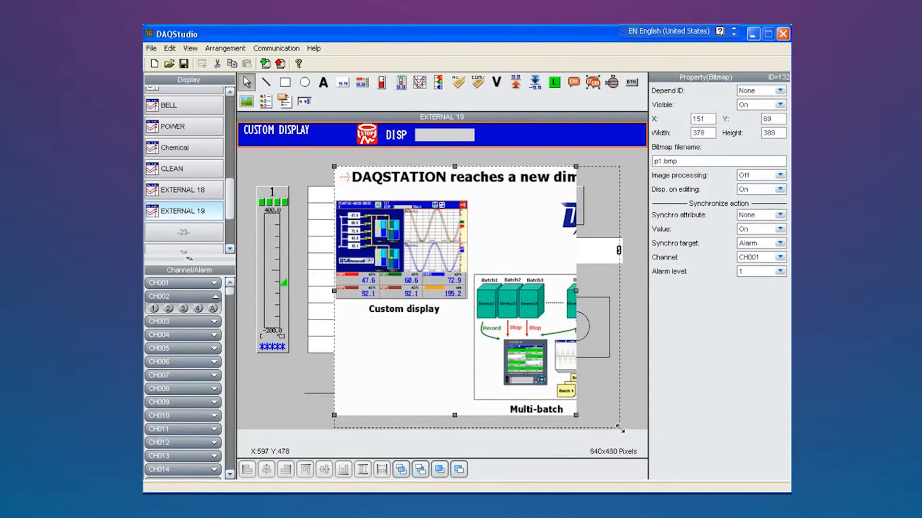
pyautogui.moveTo(333, 168); pyautogui.dragTo(401, 205)
pyautogui.moveTo(464, 263); pyautogui.dragTo(385, 224)
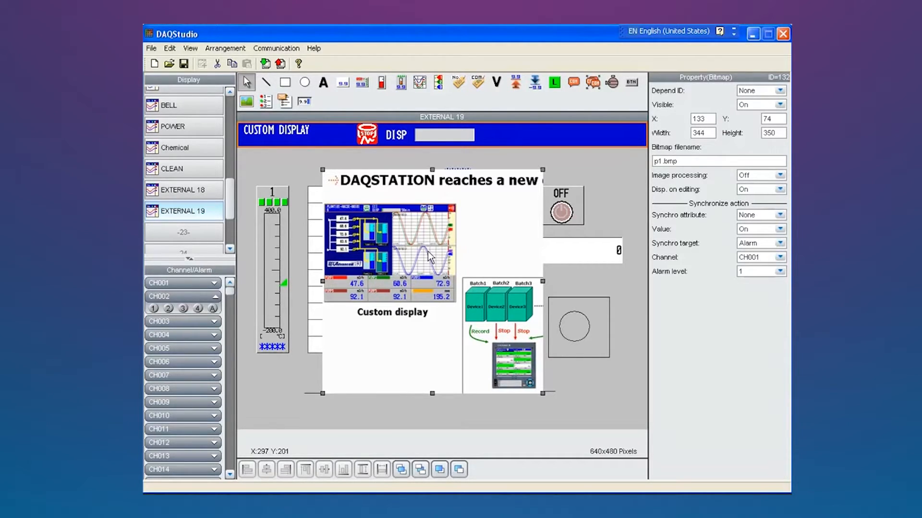
pyautogui.moveTo(428, 252); pyautogui.dragTo(476, 252)
pyautogui.moveTo(476, 293); pyautogui.dragTo(472, 281)
# Place a simple digital display about 170 by 70 pixels on top of the bitmap, and delete it.
pyautogui.click(343, 82)
pyautogui.moveTo(404, 244)
pyautogui.mouseDown()
pyautogui.moveTo(488, 291)
pyautogui.moveTo(512, 288)
pyautogui.mouseUp()
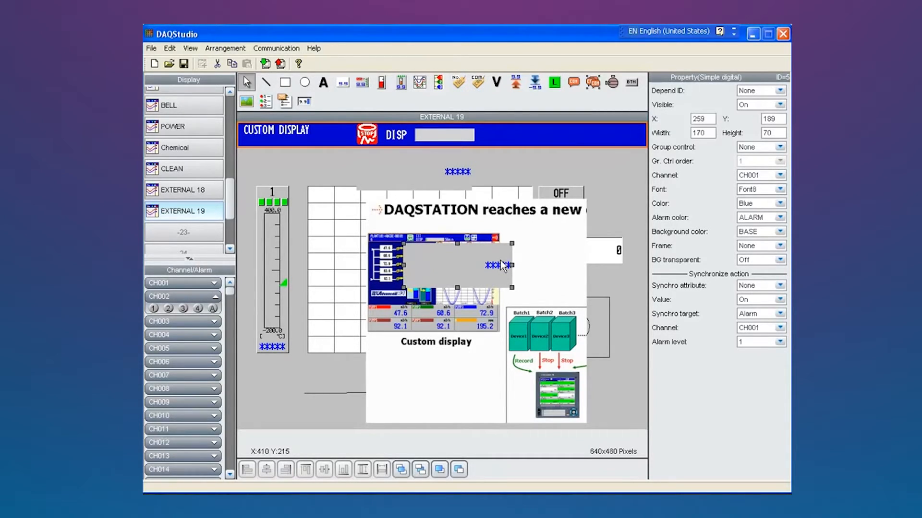
pyautogui.press('Delete')
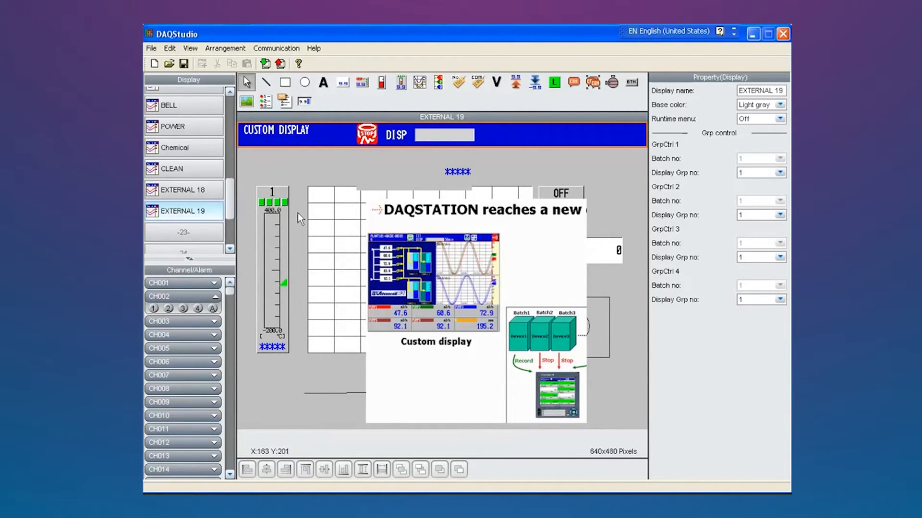
# Save the display data, and save it again under the DAQStudio folder in My Documents.
pyautogui.click(150, 49)
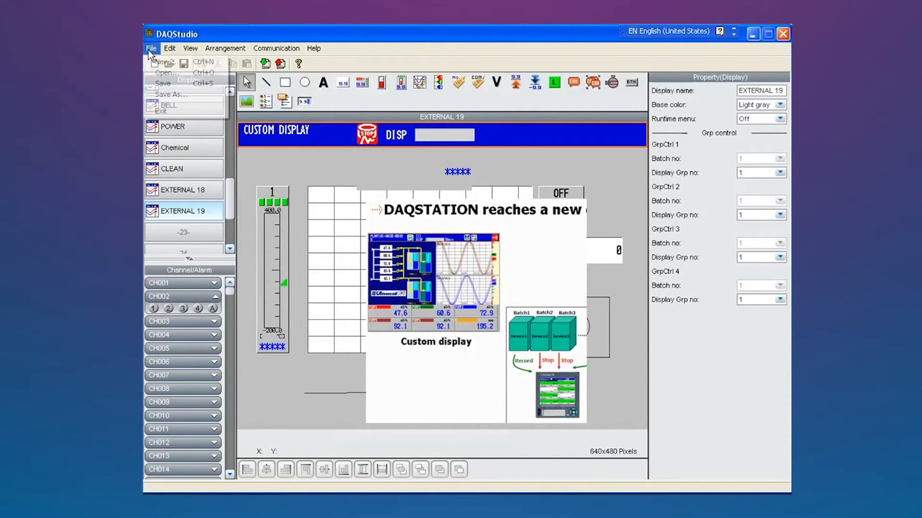
pyautogui.click(165, 84)
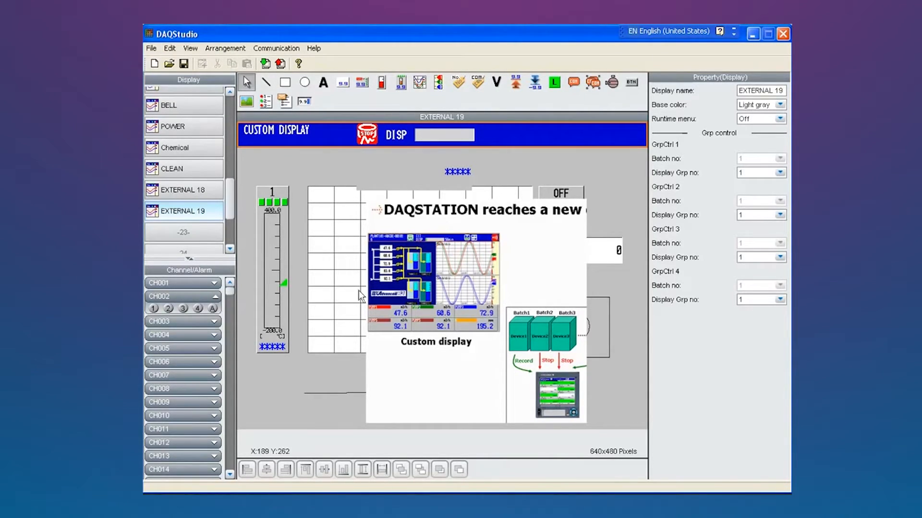
pyautogui.click(150, 48)
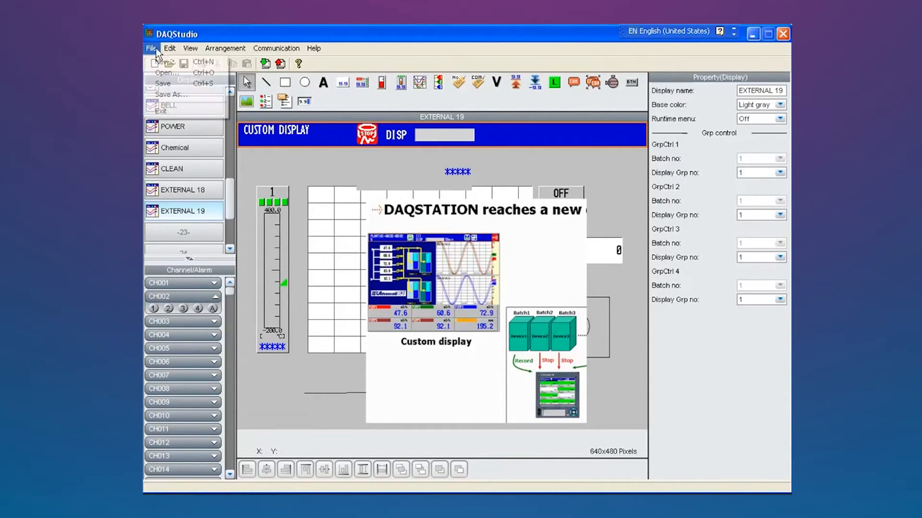
pyautogui.click(165, 93)
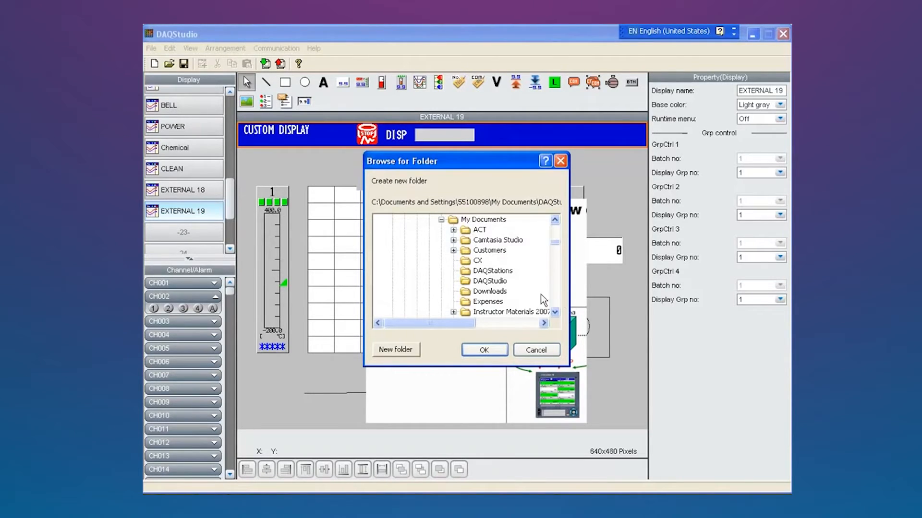
pyautogui.click(503, 283)
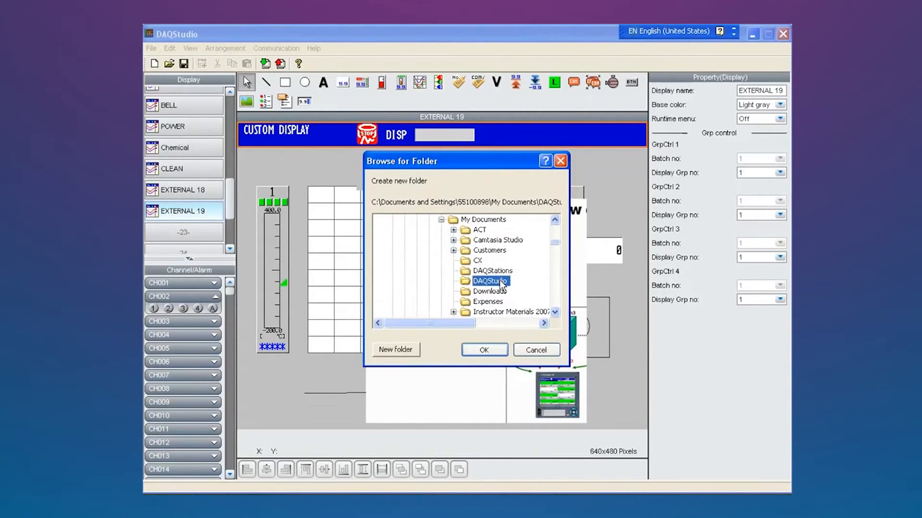
pyautogui.click(496, 348)
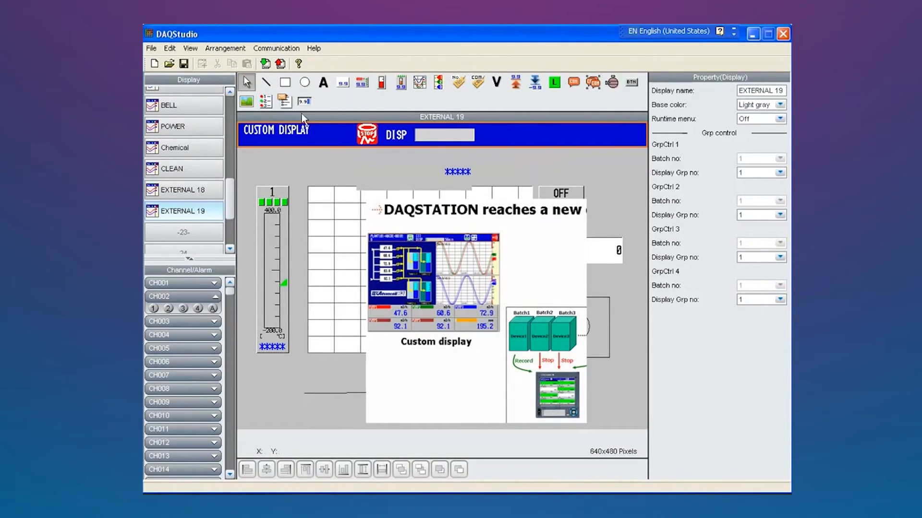
# Send the display data to the recorder, accept saving it there, and switch to the VGA2USB view of the recorder's screen.
pyautogui.click(277, 49)
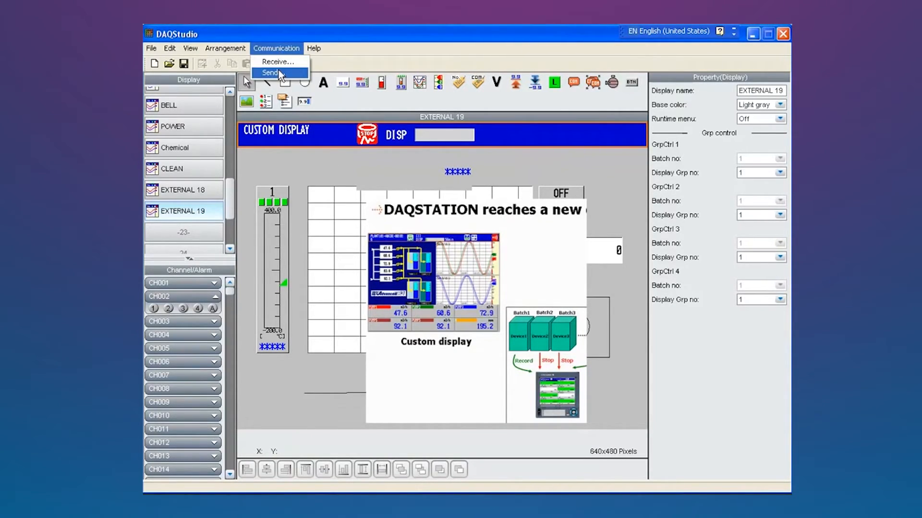
pyautogui.click(278, 70)
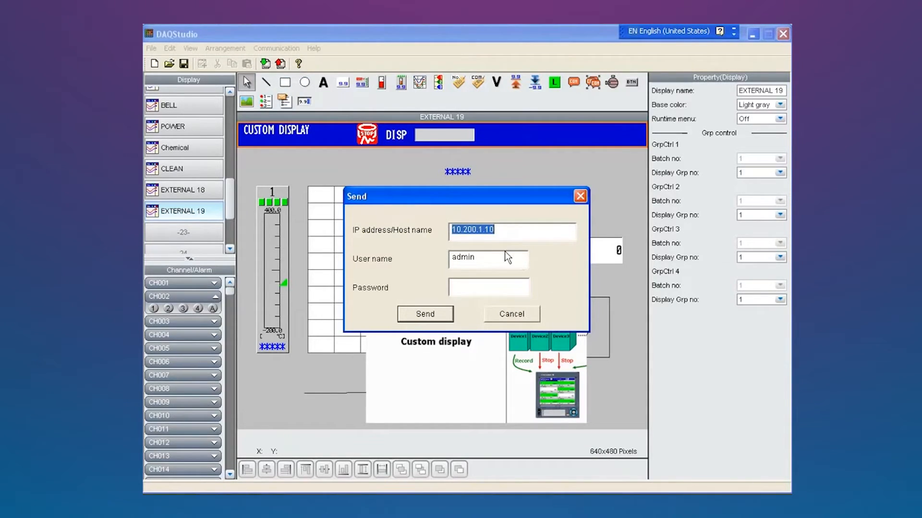
pyautogui.click(436, 313)
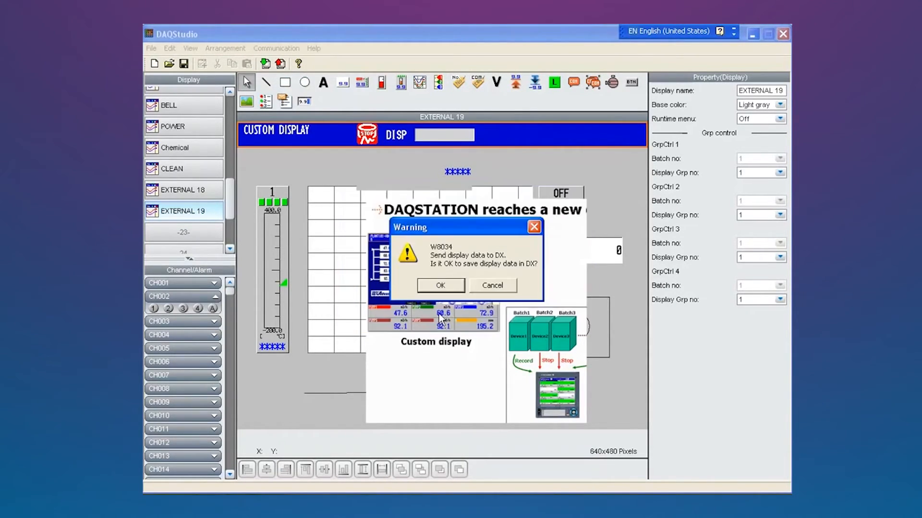
pyautogui.click(447, 281)
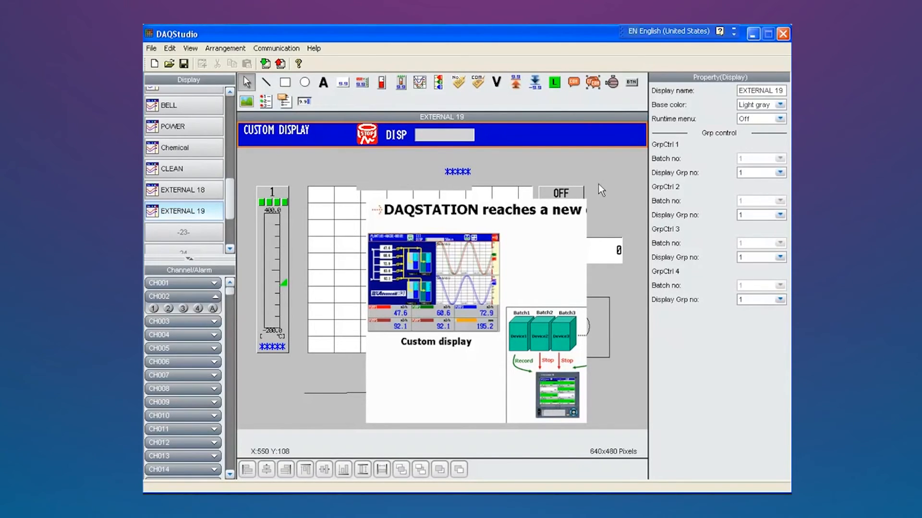
pyautogui.click(753, 34)
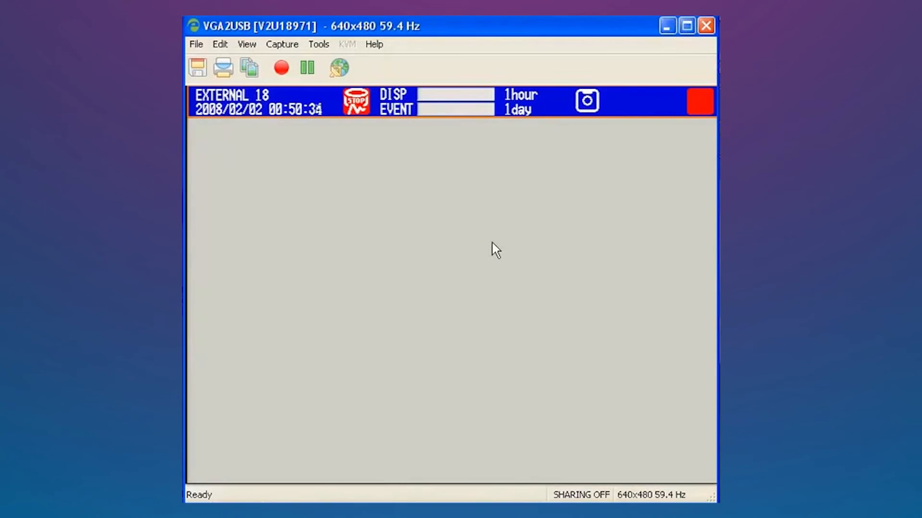